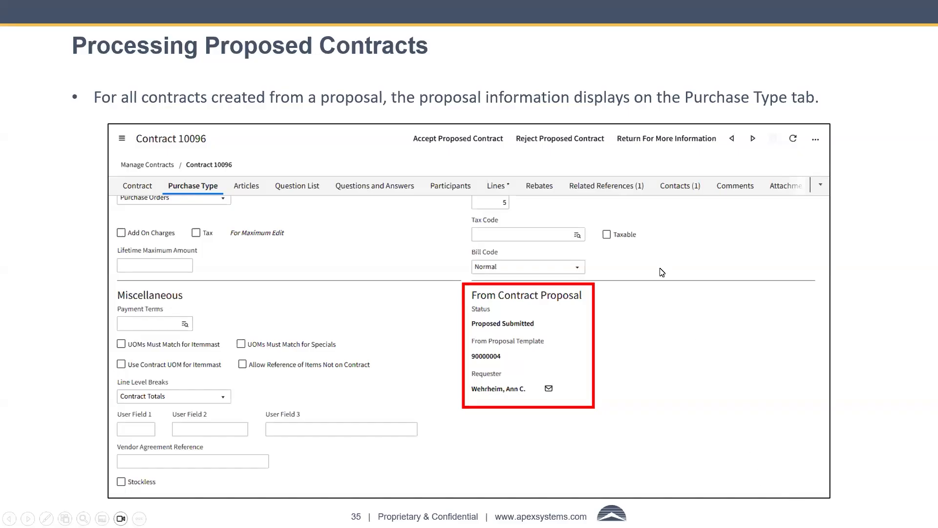
Leave the slide show and switch to the Infor CloudSuite browser window, maximized.
{"action": "key", "text": "Escape"}
{"action": "left_click", "coordinate": [879, 6]}
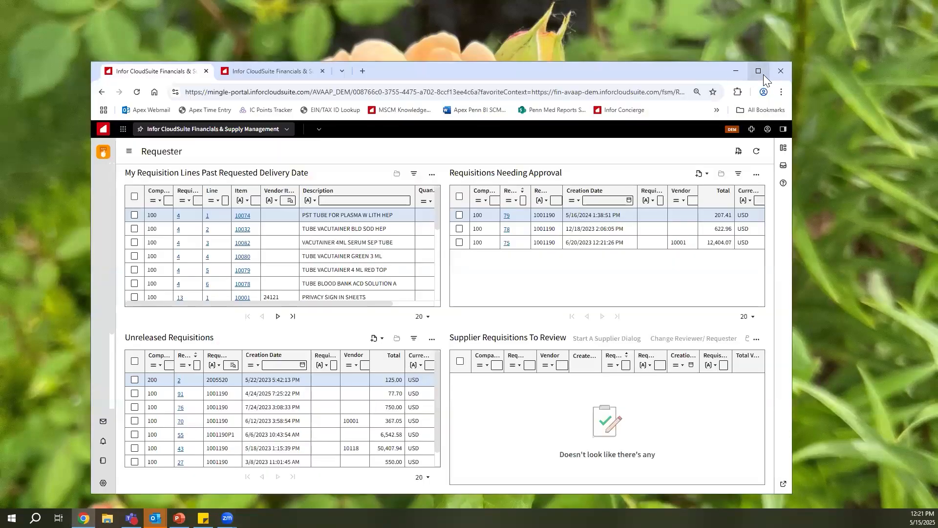
{"action": "double_click", "coordinate": [590, 71]}
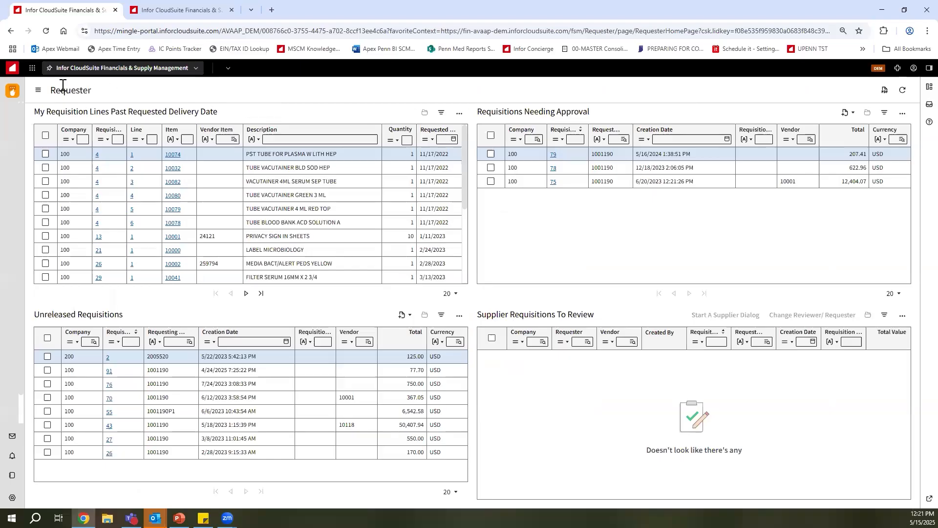
Start a new contract proposal from the requester's Contract Proposals And Change Orders options.
{"action": "left_click", "coordinate": [38, 90]}
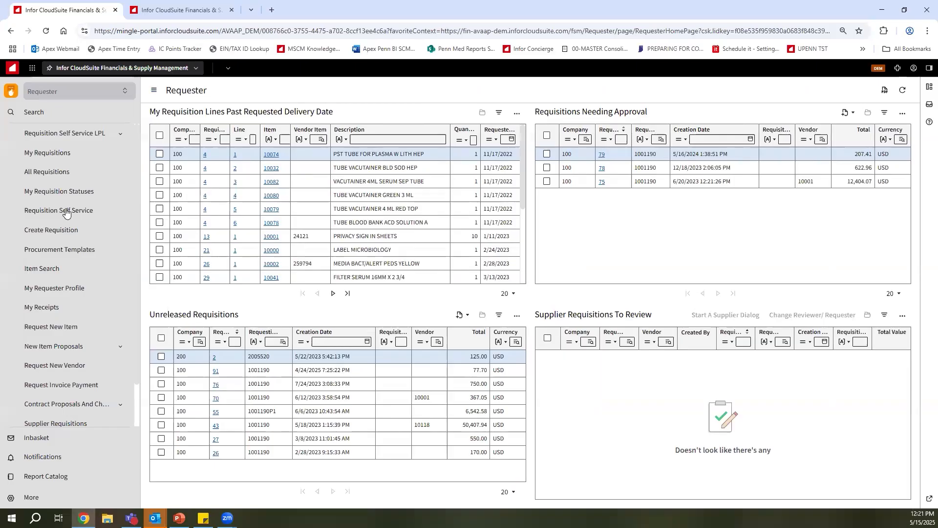
{"action": "scroll", "coordinate": [98, 304], "scroll_direction": "down", "scroll_amount": 1}
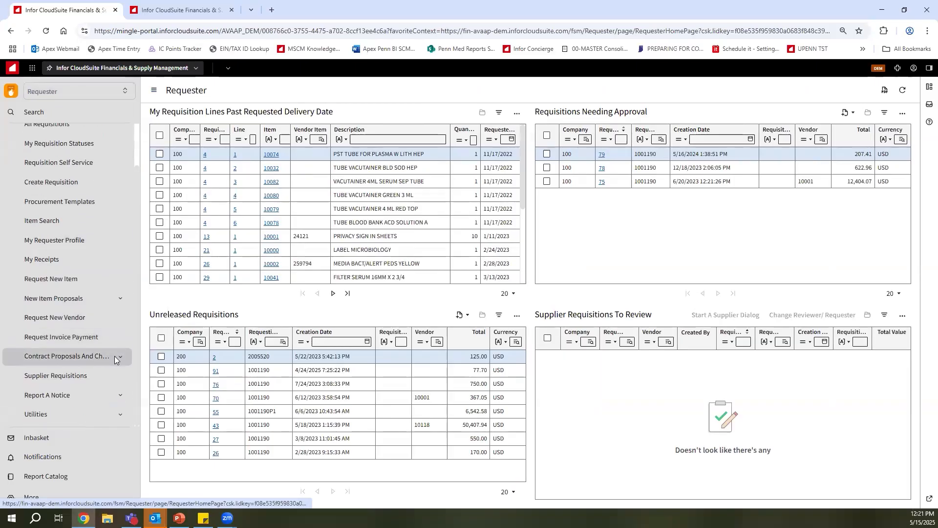
{"action": "left_click", "coordinate": [114, 355]}
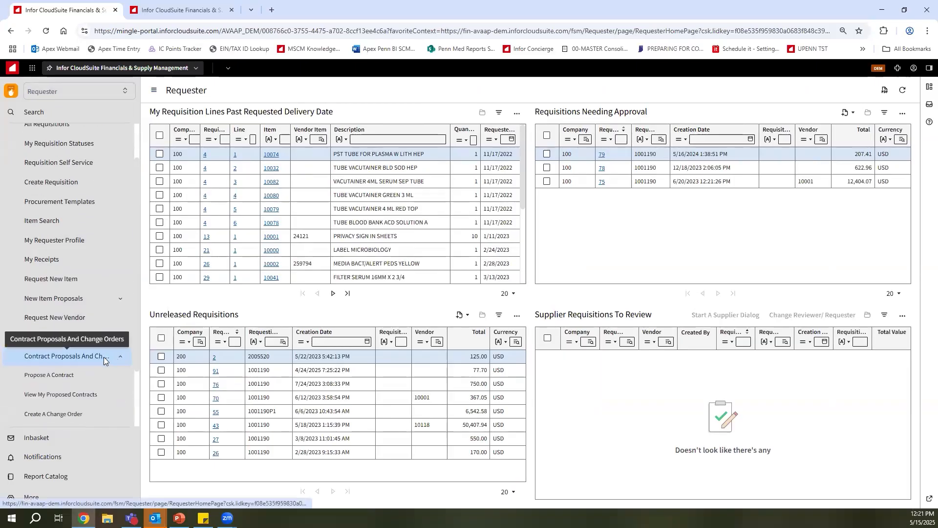
{"action": "left_click", "coordinate": [84, 375]}
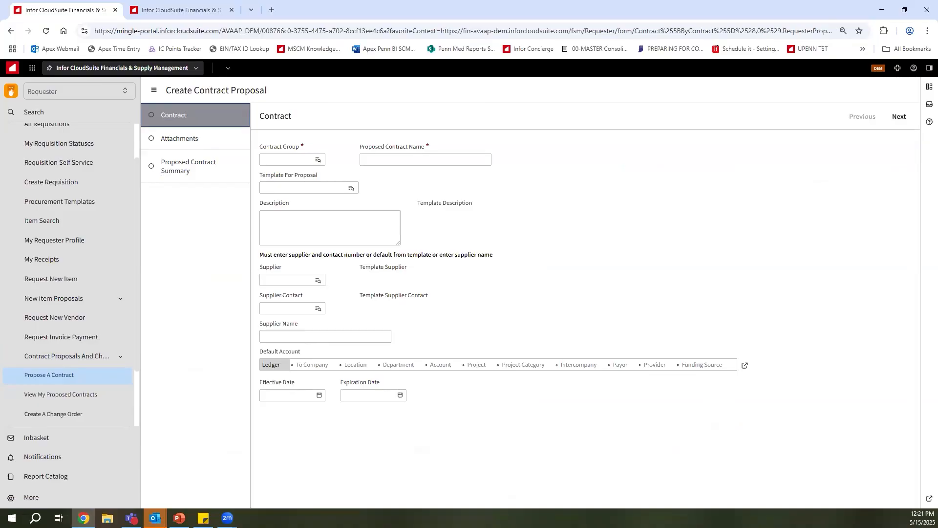
Set the proposal's contract group to 1000 and its proposed contract name to Cardinal Contract.
{"action": "left_click", "coordinate": [318, 161]}
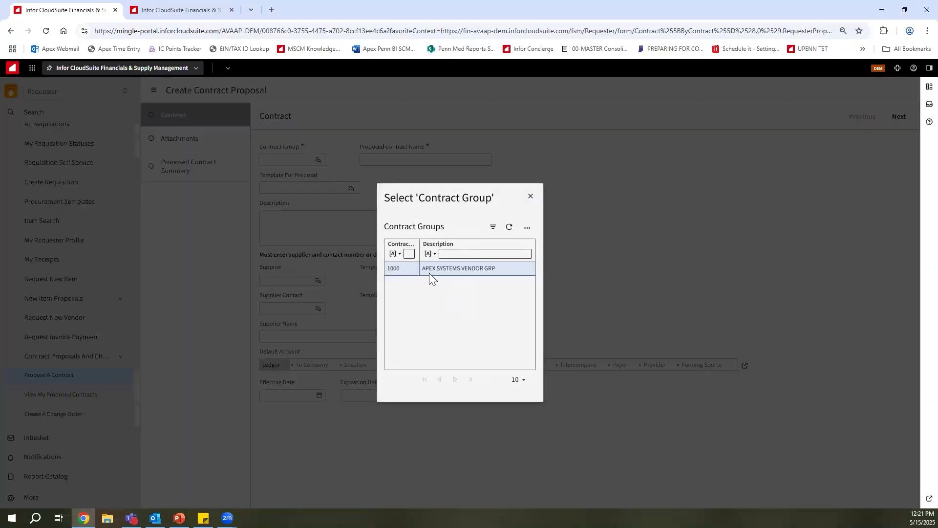
{"action": "left_click", "coordinate": [417, 269]}
{"action": "left_click", "coordinate": [459, 157]}
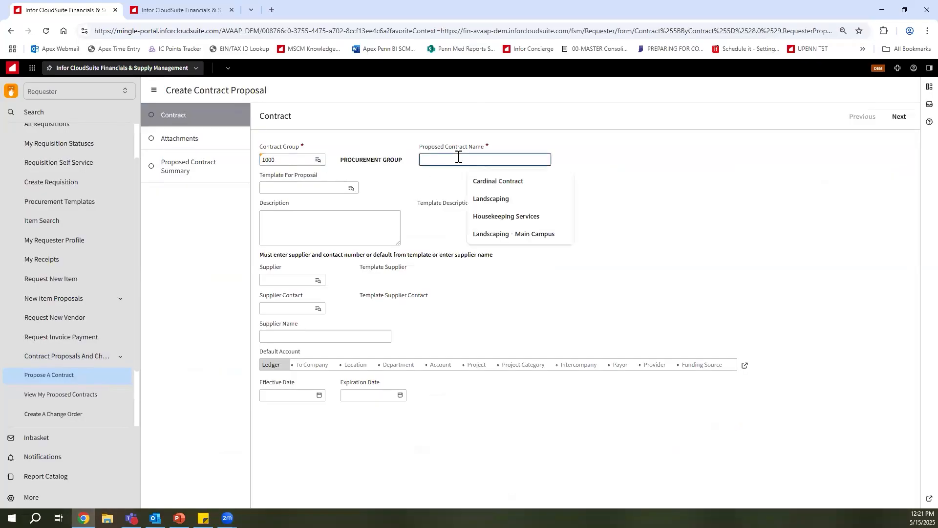
{"action": "left_click", "coordinate": [518, 182]}
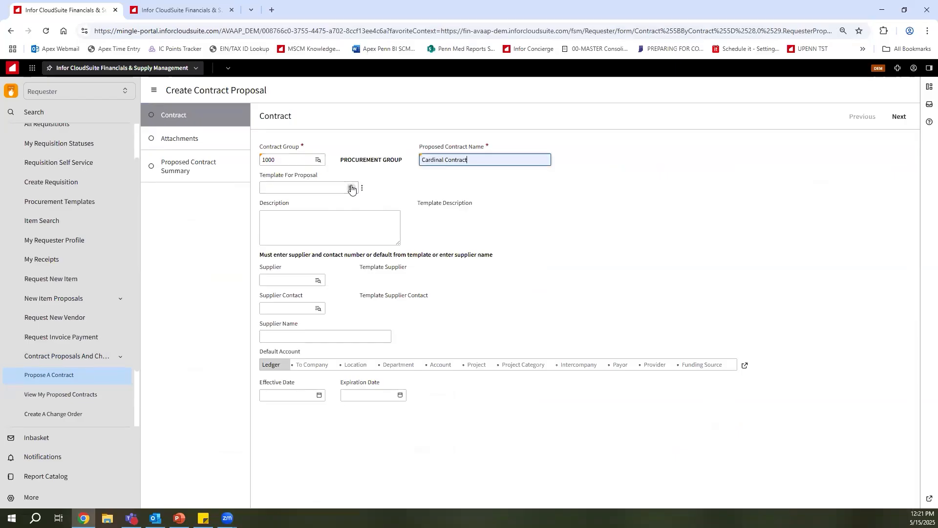
Try to continue without a template, and select template 90000006, PRODUCT CONTRACT - REQUESTER, for the proposal.
{"action": "left_click", "coordinate": [902, 116]}
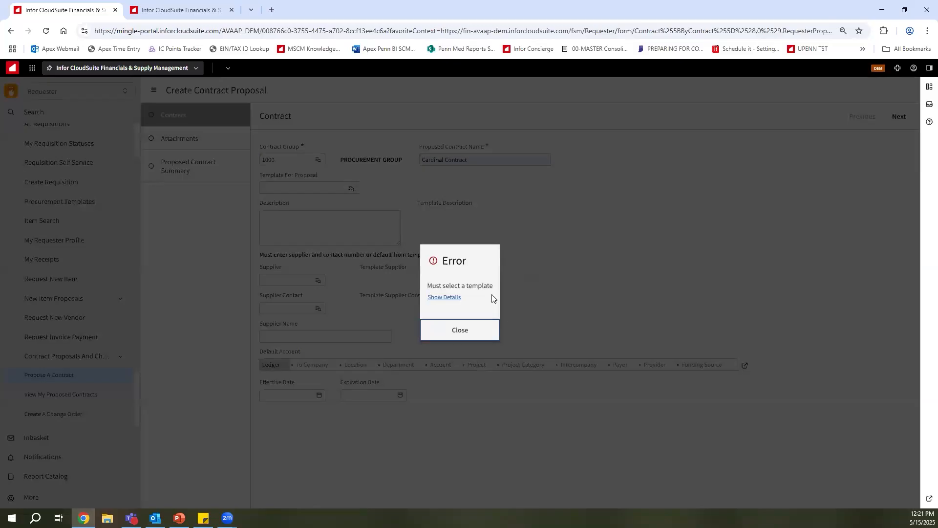
{"action": "left_click", "coordinate": [473, 333]}
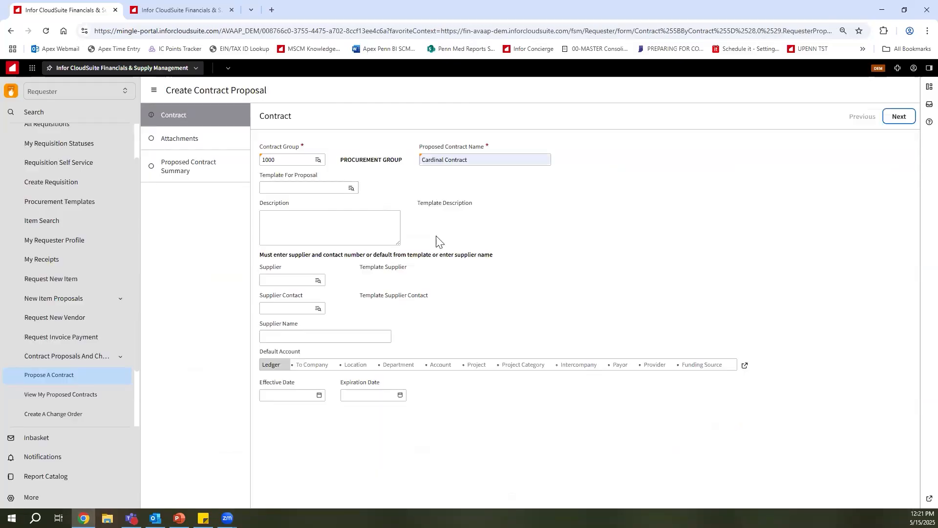
{"action": "left_click", "coordinate": [352, 189]}
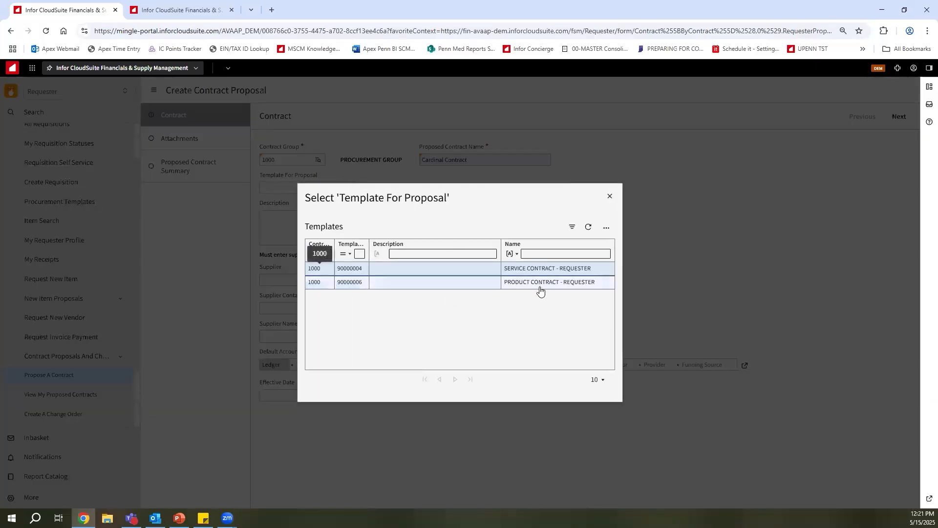
{"action": "left_click", "coordinate": [540, 288]}
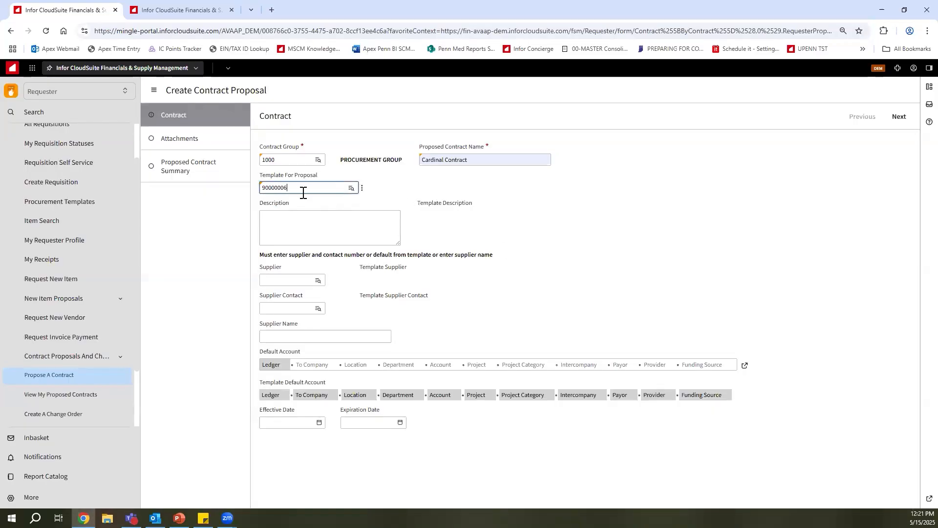
Filter the active suppliers by the name cardinal and choose CARDINAL HEALTH as the proposal's supplier.
{"action": "left_click", "coordinate": [317, 280]}
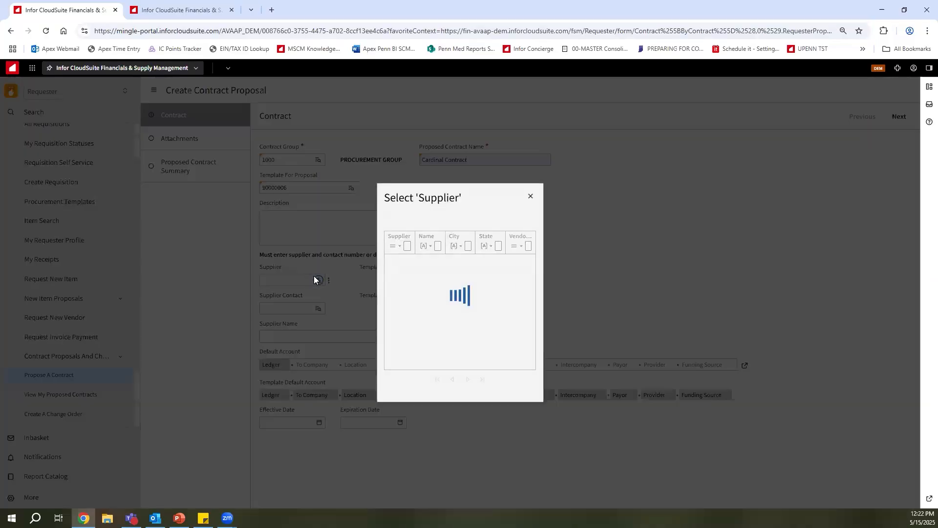
{"action": "left_click", "coordinate": [397, 251]}
{"action": "type", "text": "cardinal"}
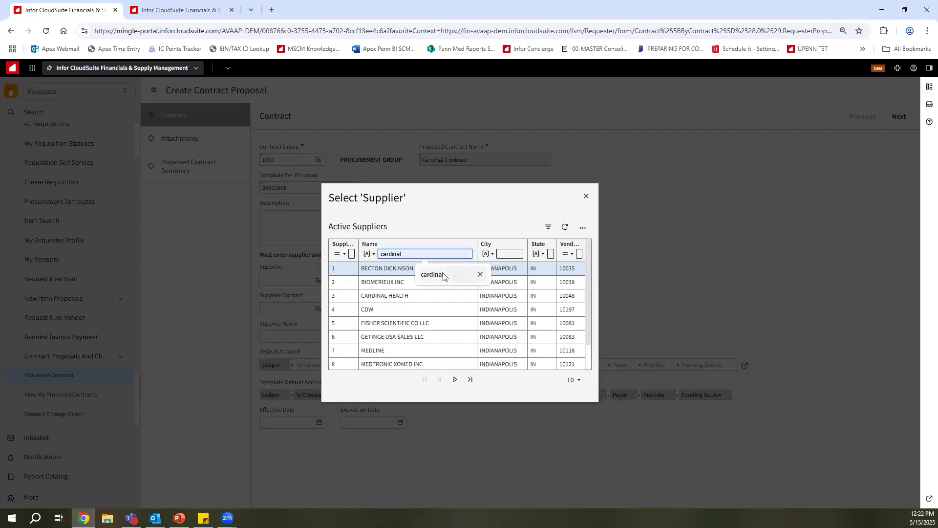
{"action": "left_click", "coordinate": [438, 273]}
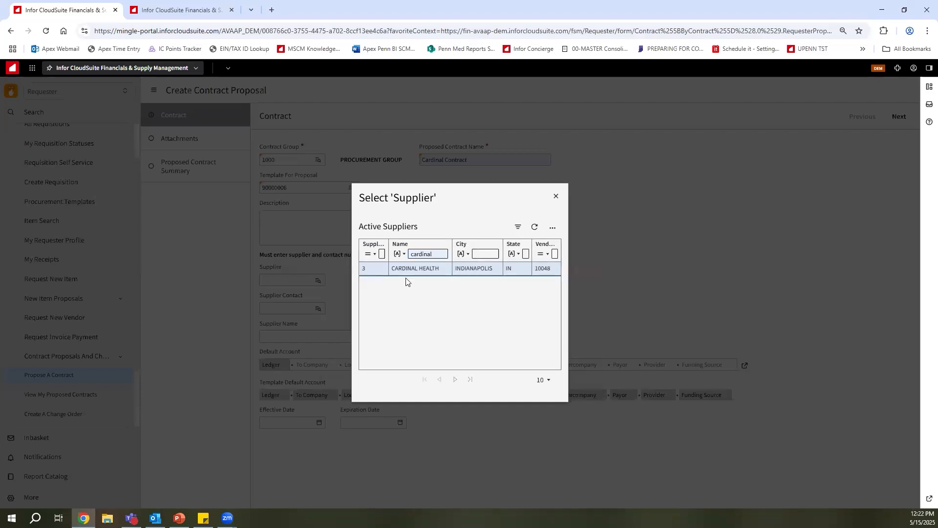
{"action": "left_click", "coordinate": [415, 268]}
Choose contact 2 as the supplier contact for the proposal.
{"action": "left_click", "coordinate": [287, 308]}
{"action": "left_click", "coordinate": [318, 308]}
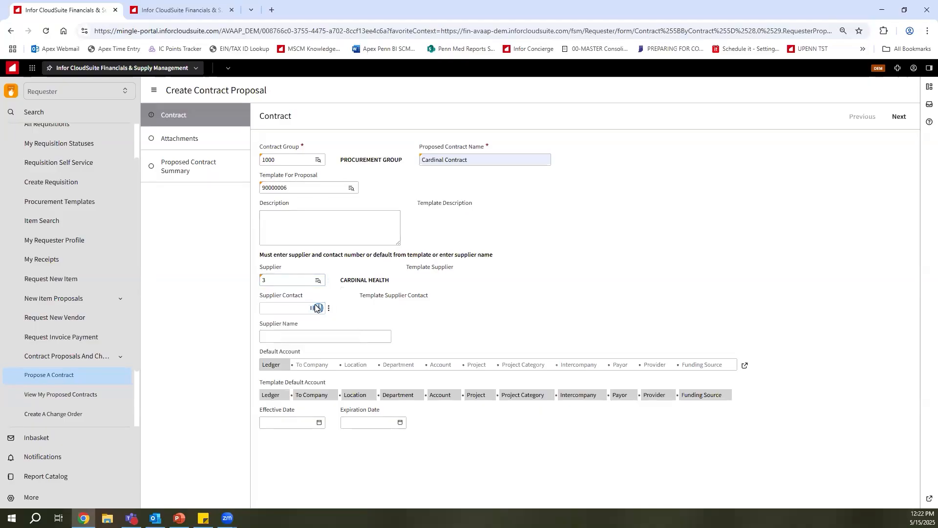
{"action": "left_click", "coordinate": [334, 272]}
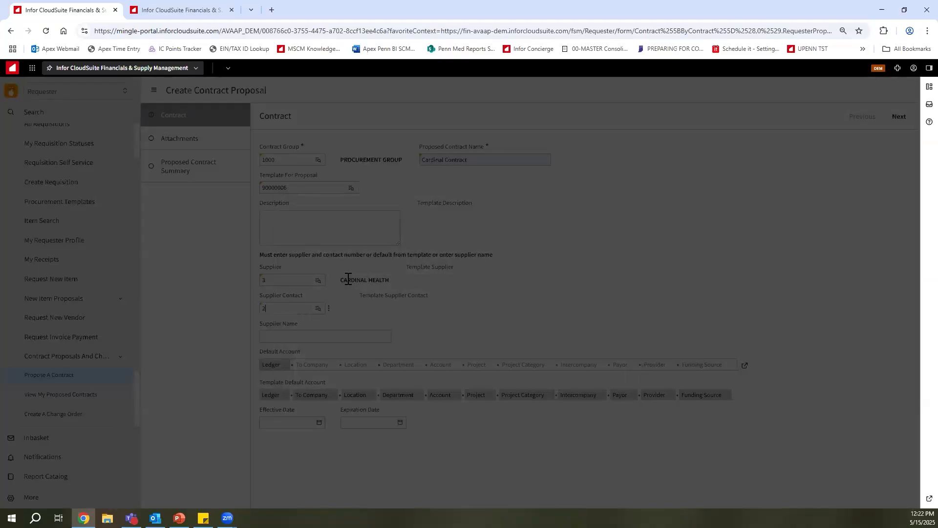
Set the proposal's effective date to 5/15/2025 and its expiration date to 5/15/2026.
{"action": "left_click", "coordinate": [280, 422]}
{"action": "key", "text": "t"}
{"action": "left_click", "coordinate": [351, 421]}
{"action": "key", "text": "t"}
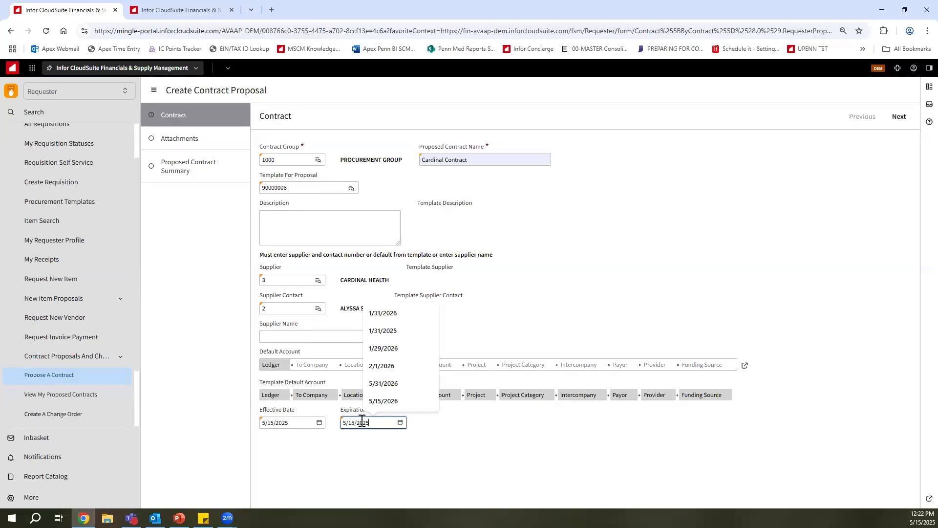
{"action": "key", "text": "BackSpace"}
{"action": "type", "text": "6"}
{"action": "left_click", "coordinate": [731, 239]}
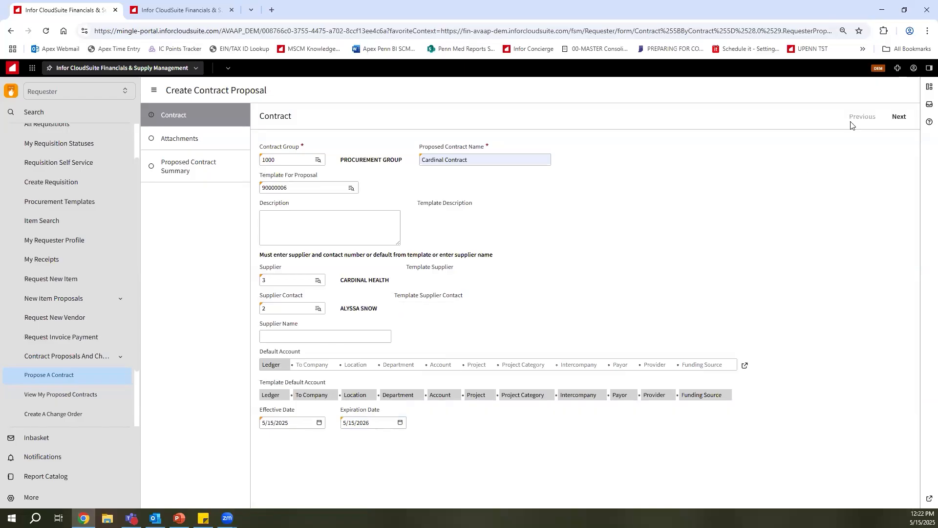
Continue to the attachments and attach the Cardinal Items workbook as the proposal's line item document.
{"action": "left_click", "coordinate": [891, 118]}
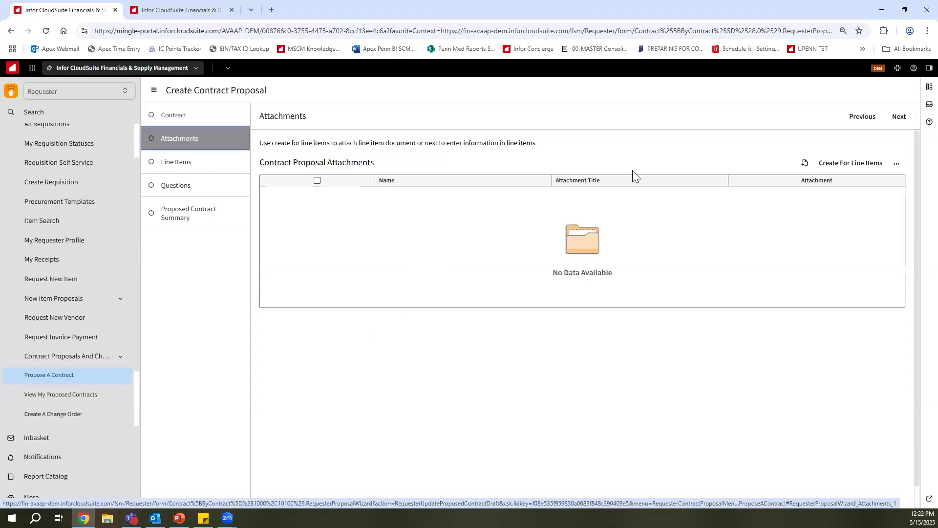
{"action": "left_click", "coordinate": [839, 168]}
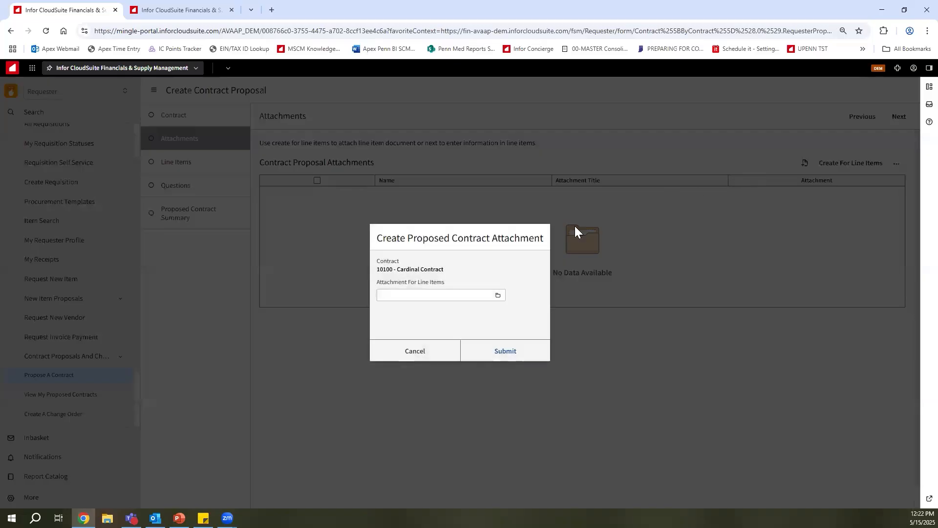
{"action": "left_click", "coordinate": [498, 295]}
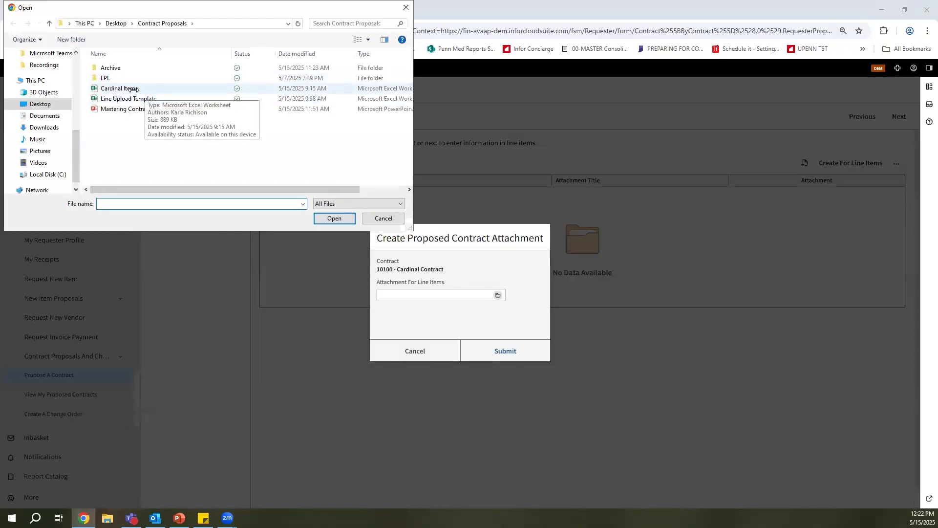
{"action": "left_click", "coordinate": [156, 90]}
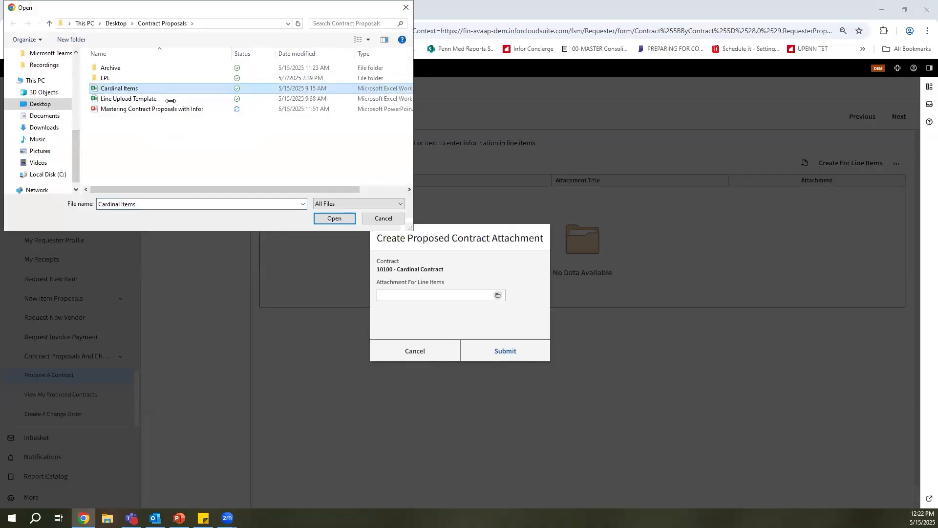
{"action": "left_click", "coordinate": [334, 218]}
{"action": "left_click", "coordinate": [495, 352]}
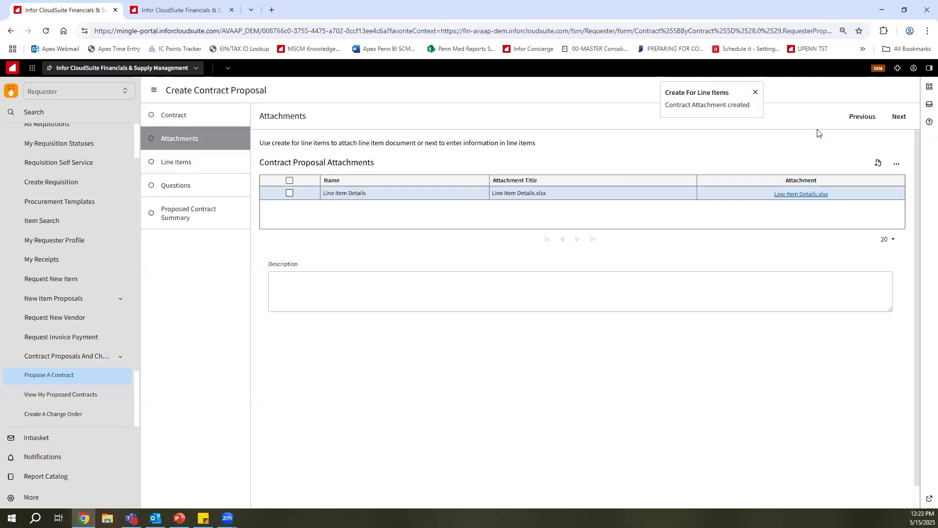
Skip manual line entry, answer Yes to the standard Excel template question, and download Line Upload Template.xlsx.
{"action": "left_click", "coordinate": [902, 120]}
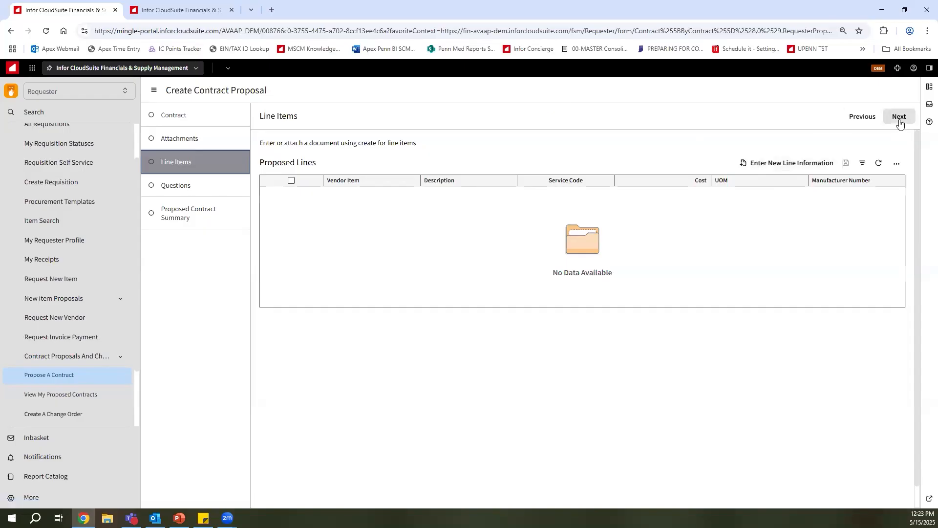
{"action": "left_click", "coordinate": [901, 124]}
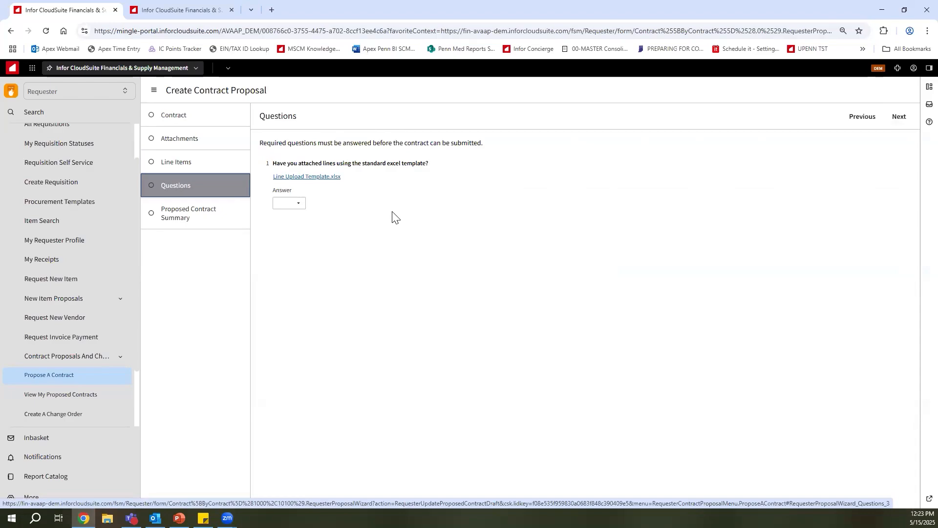
{"action": "left_click", "coordinate": [298, 204]}
{"action": "left_click", "coordinate": [287, 230]}
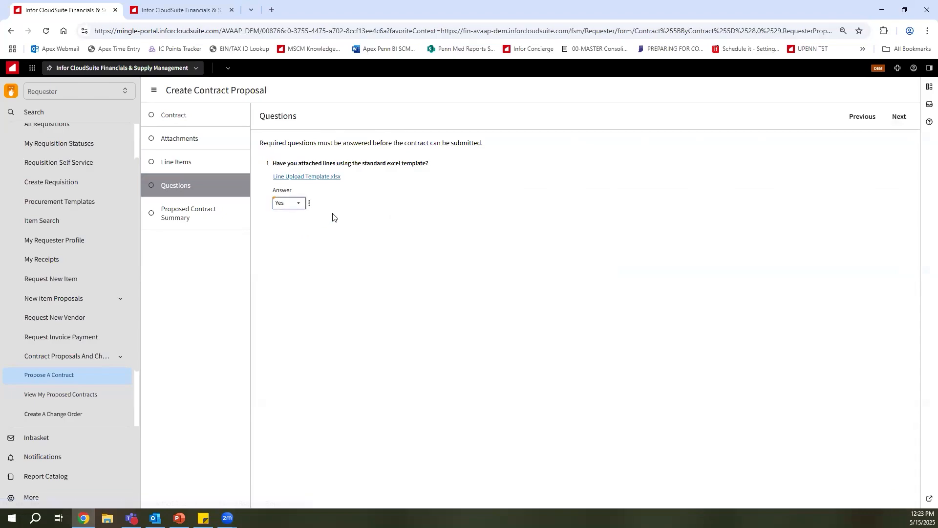
{"action": "left_click", "coordinate": [321, 182]}
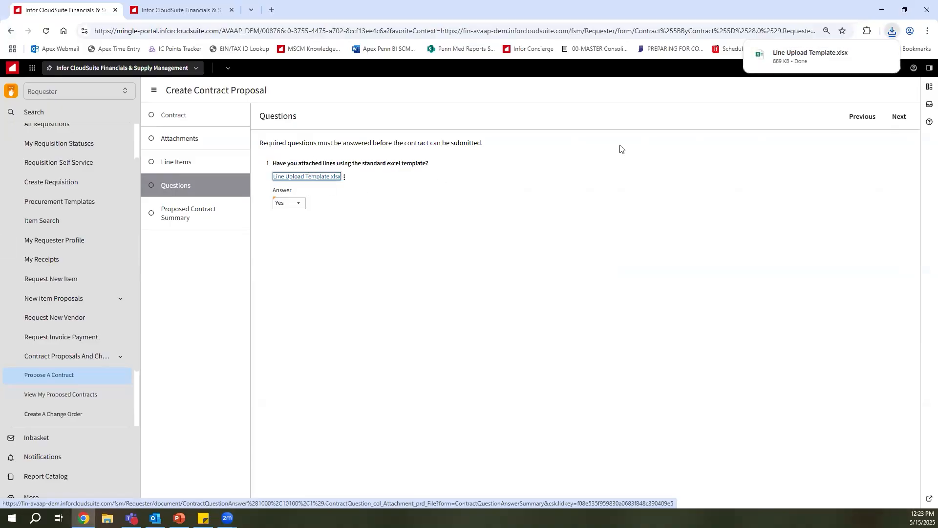
{"action": "left_click", "coordinate": [554, 214]}
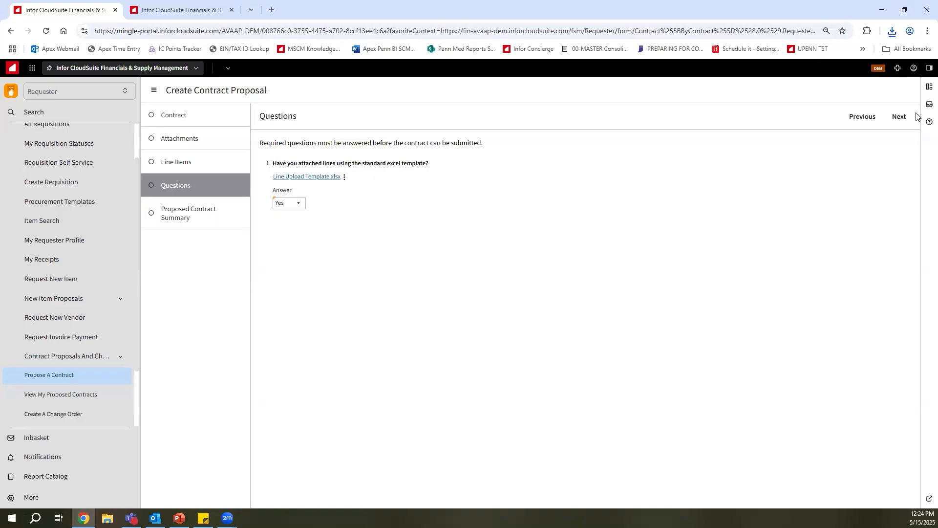
Review the proposed contract's summary, questions, attachments and lines, and open the whole contract record.
{"action": "left_click", "coordinate": [900, 118]}
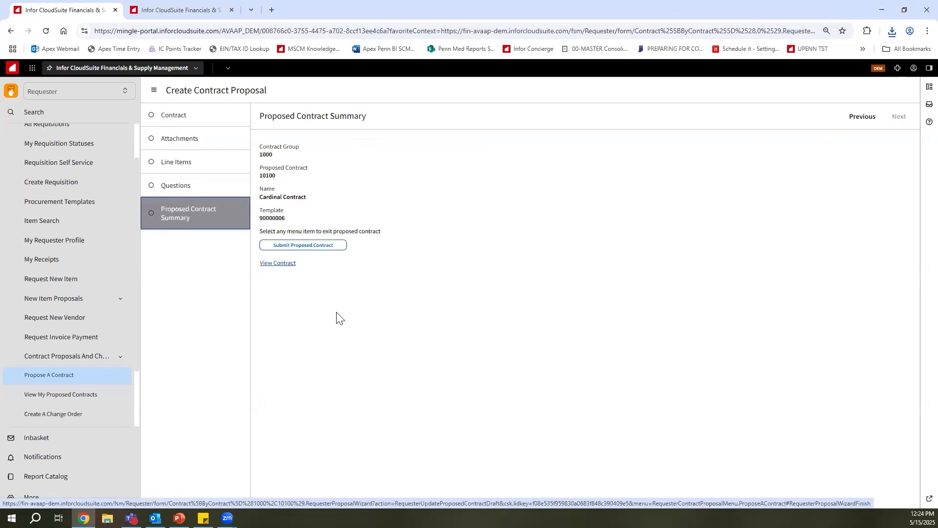
{"action": "left_click", "coordinate": [276, 264]}
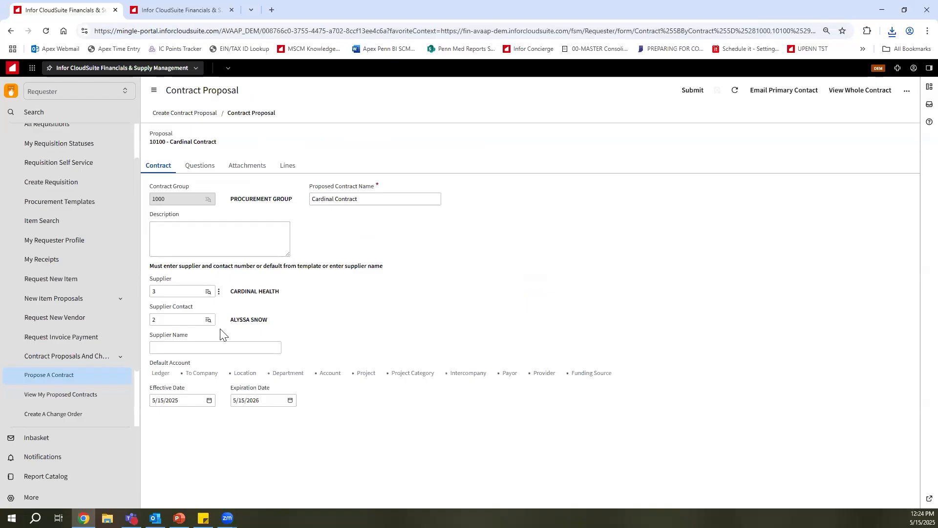
{"action": "left_click", "coordinate": [210, 167]}
{"action": "left_click", "coordinate": [244, 166]}
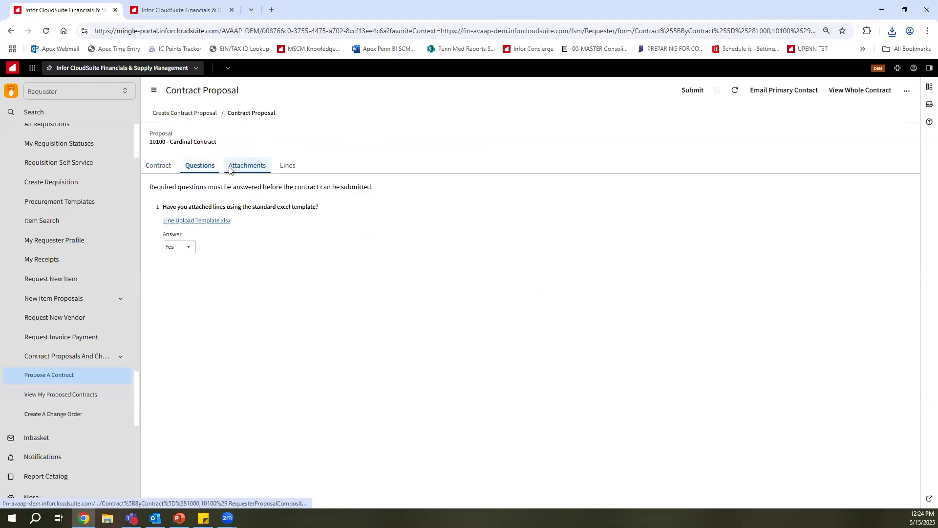
{"action": "left_click", "coordinate": [285, 168]}
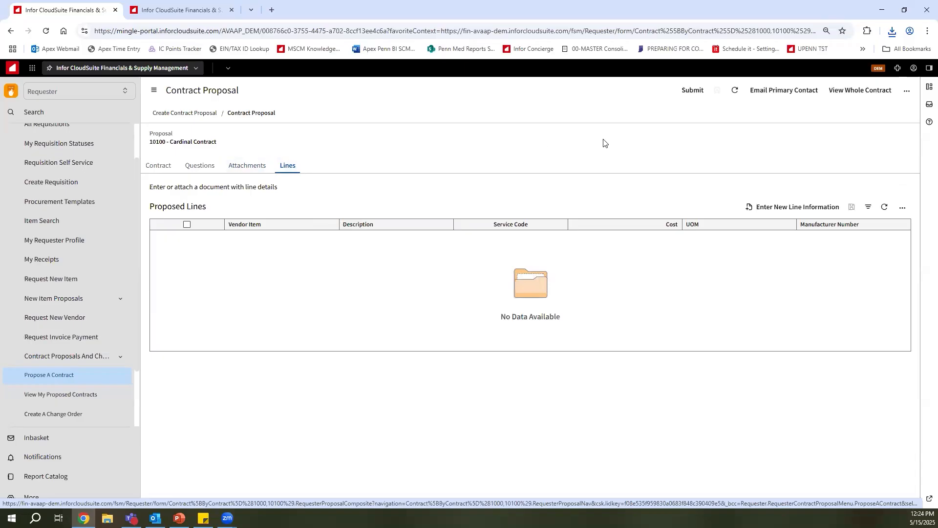
{"action": "left_click", "coordinate": [864, 92]}
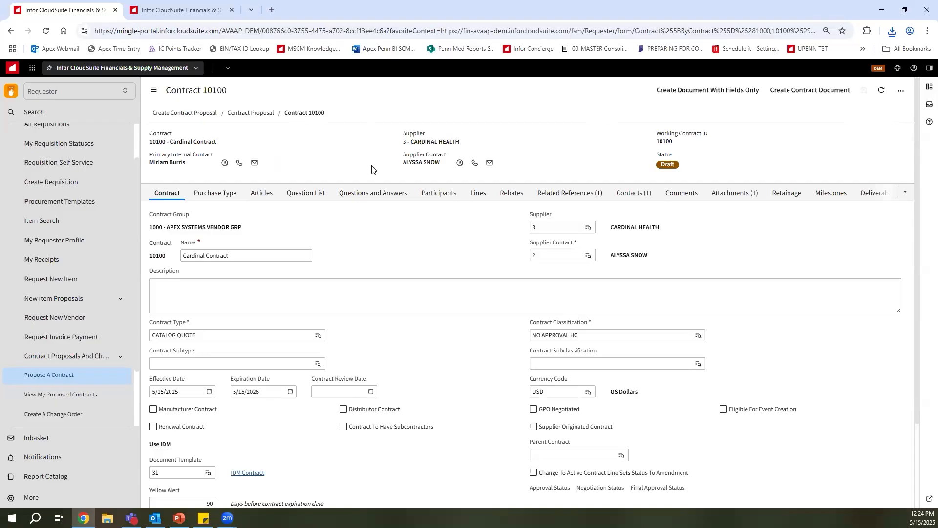
Return from the whole contract record to the proposal, submit it, and select Cardinal Contract in the list of my proposed contracts.
{"action": "left_click", "coordinate": [215, 195]}
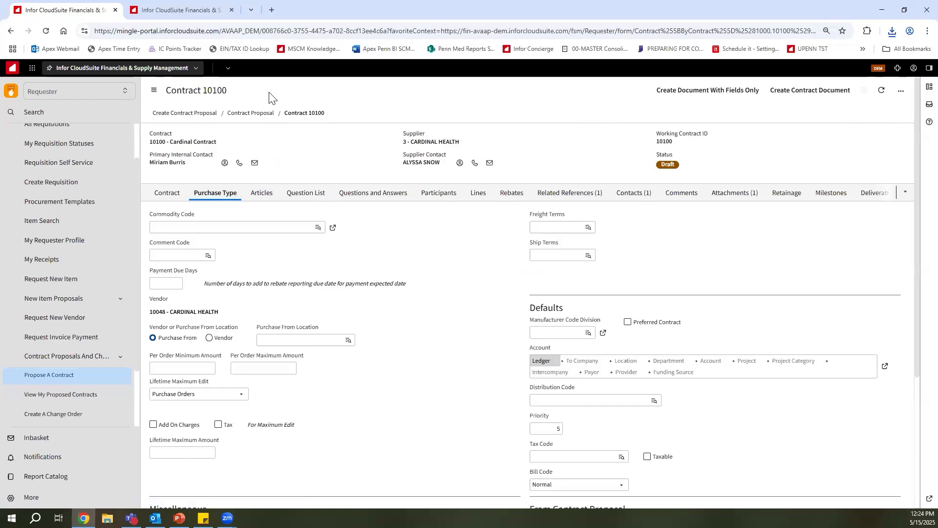
{"action": "left_click", "coordinate": [11, 31]}
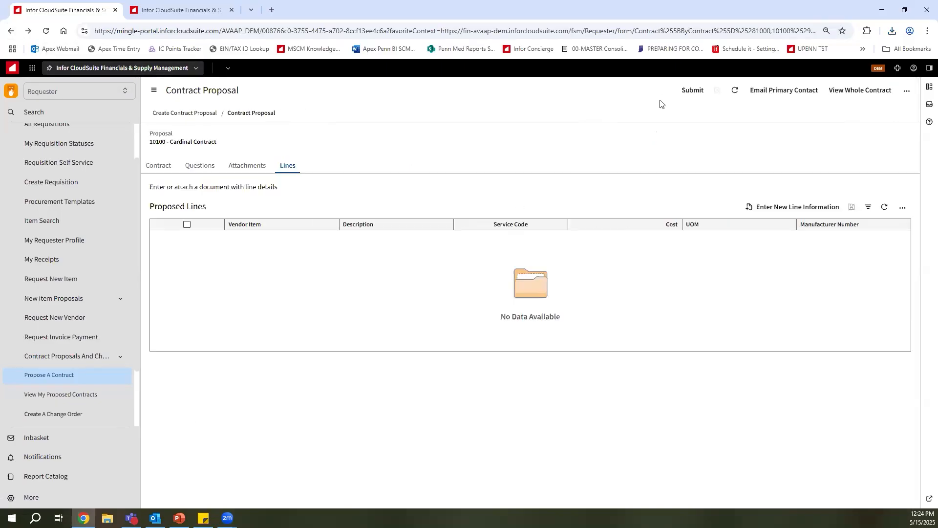
{"action": "left_click", "coordinate": [695, 92]}
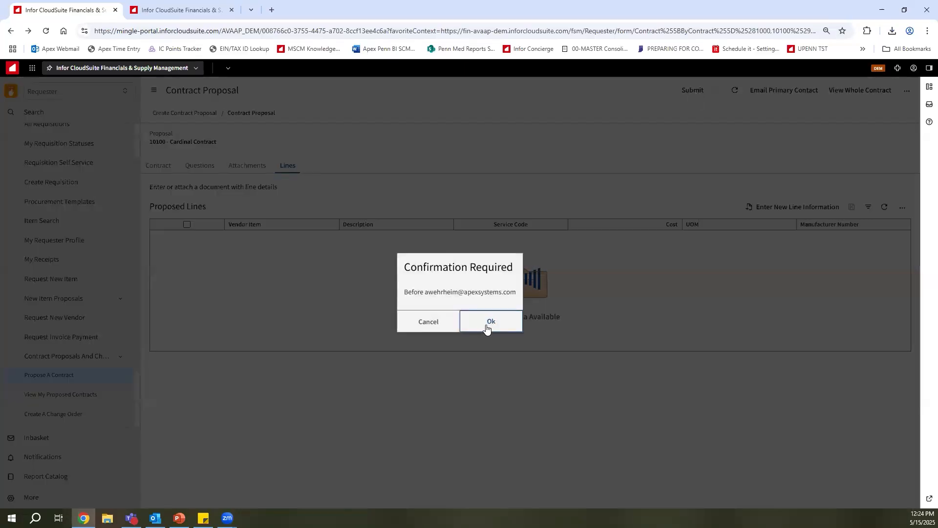
{"action": "left_click", "coordinate": [489, 322]}
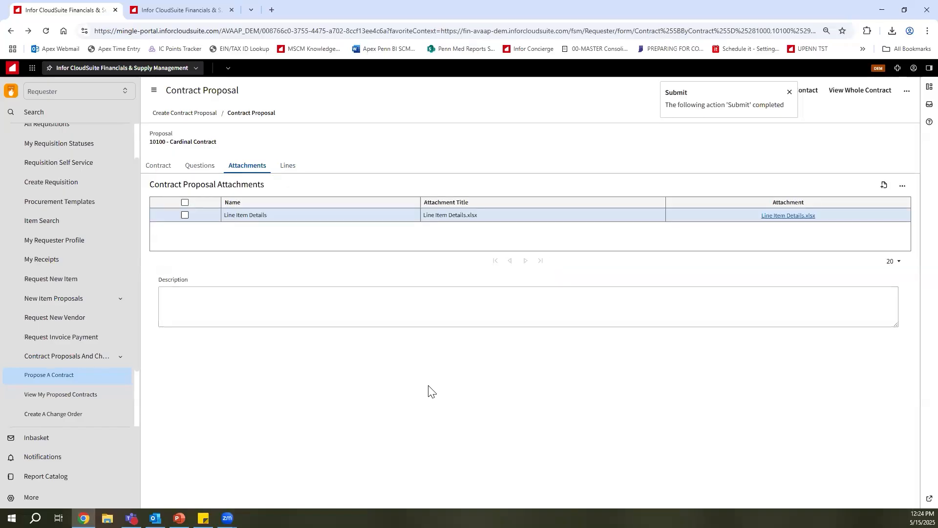
{"action": "left_click", "coordinate": [89, 400]}
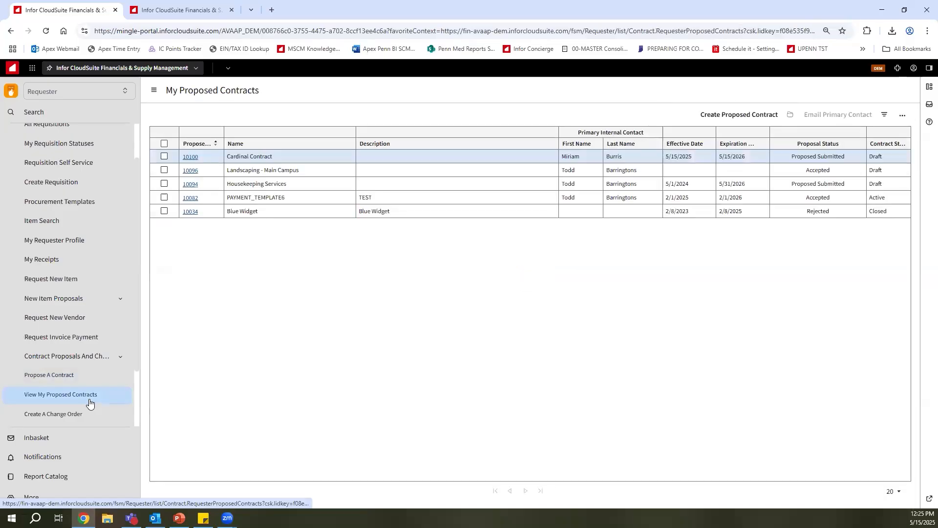
{"action": "left_click", "coordinate": [450, 162]}
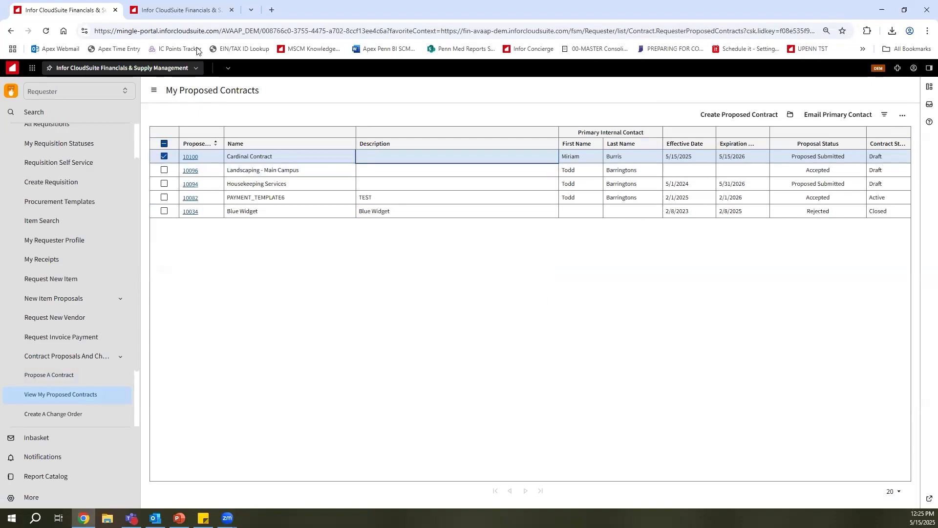
Switch to the Contract Manager session and open Cardinal Contract from the proposed contracts.
{"action": "left_click", "coordinate": [184, 11]}
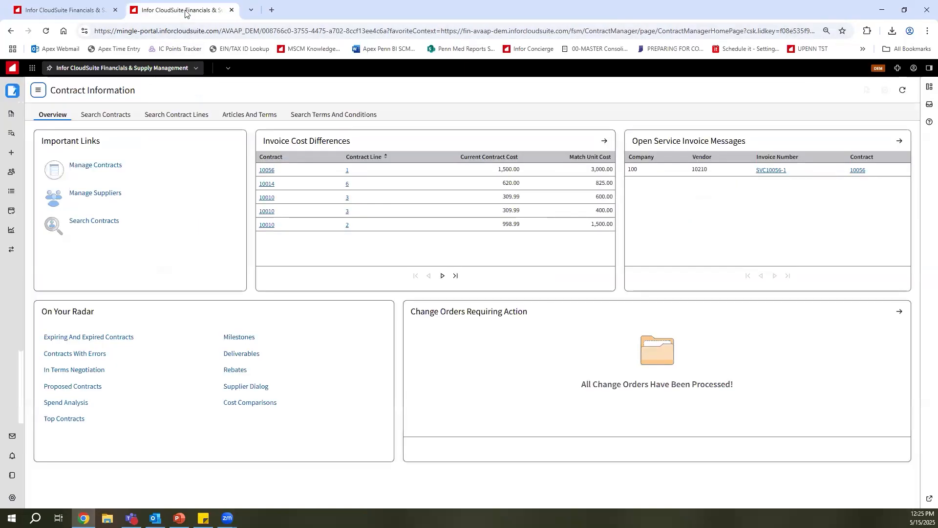
{"action": "left_click", "coordinate": [40, 93]}
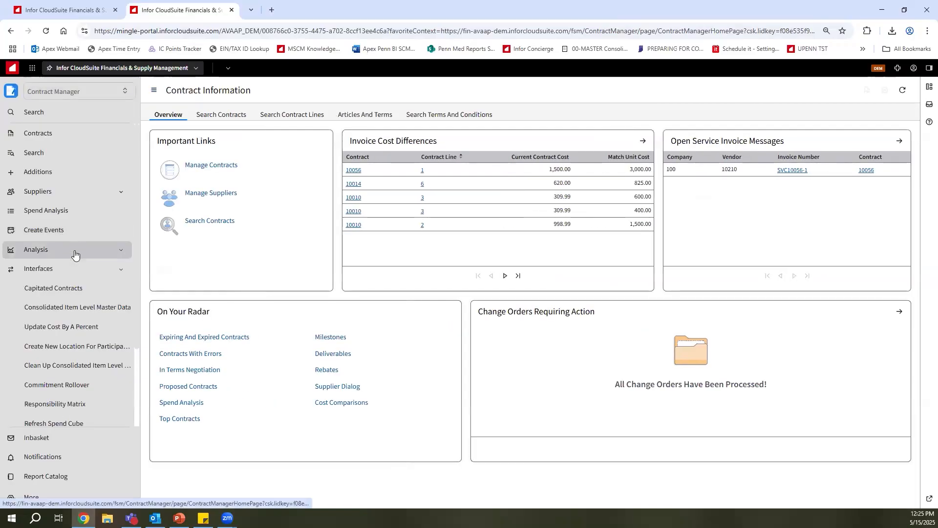
{"action": "left_click", "coordinate": [154, 90]}
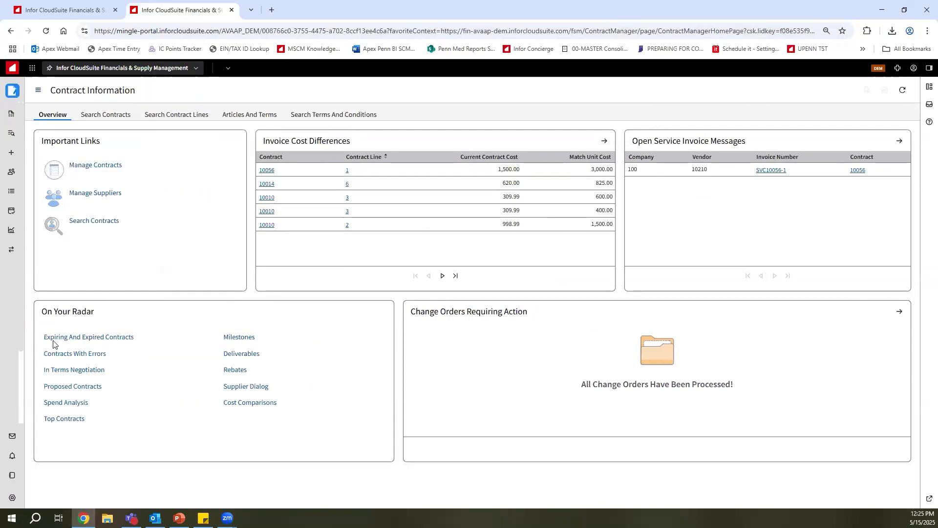
{"action": "left_click", "coordinate": [78, 390]}
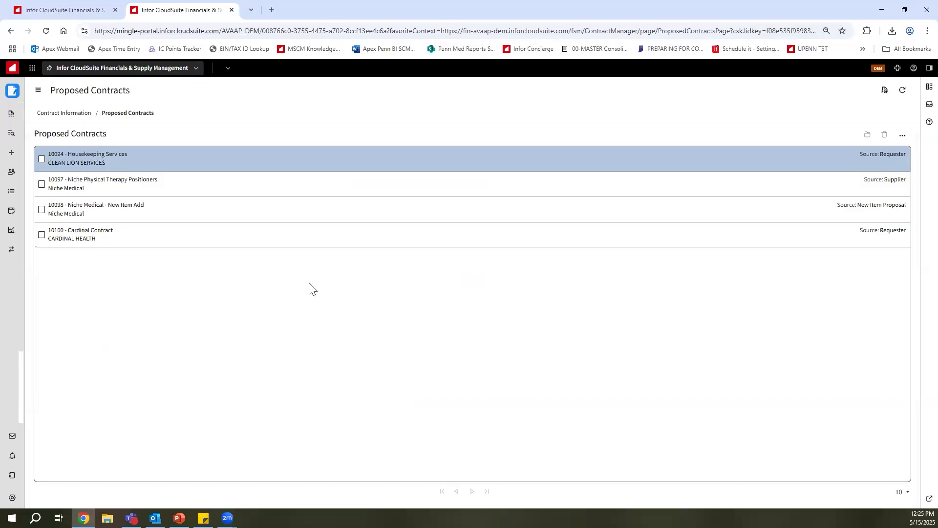
{"action": "left_click", "coordinate": [286, 240]}
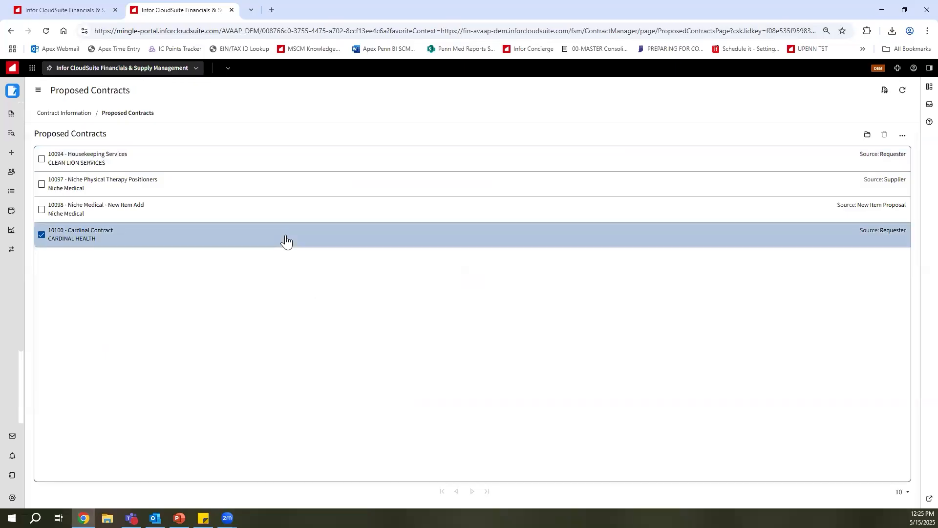
{"action": "left_click", "coordinate": [285, 239]}
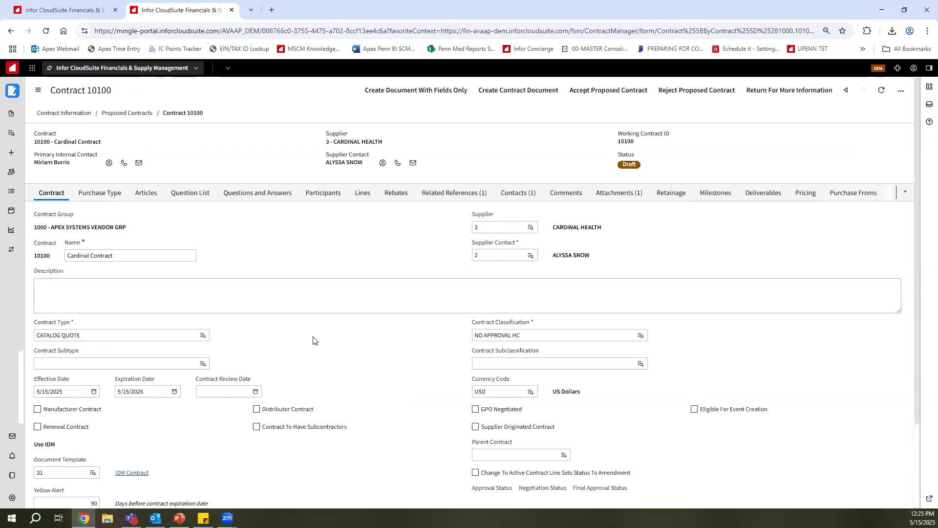
Look over the proposed contract's details, then download its Line Item Details.xlsx attachment and open it in Excel.
{"action": "scroll", "coordinate": [313, 339], "scroll_direction": "down", "scroll_amount": 2}
{"action": "scroll", "coordinate": [312, 338], "scroll_direction": "up", "scroll_amount": 2}
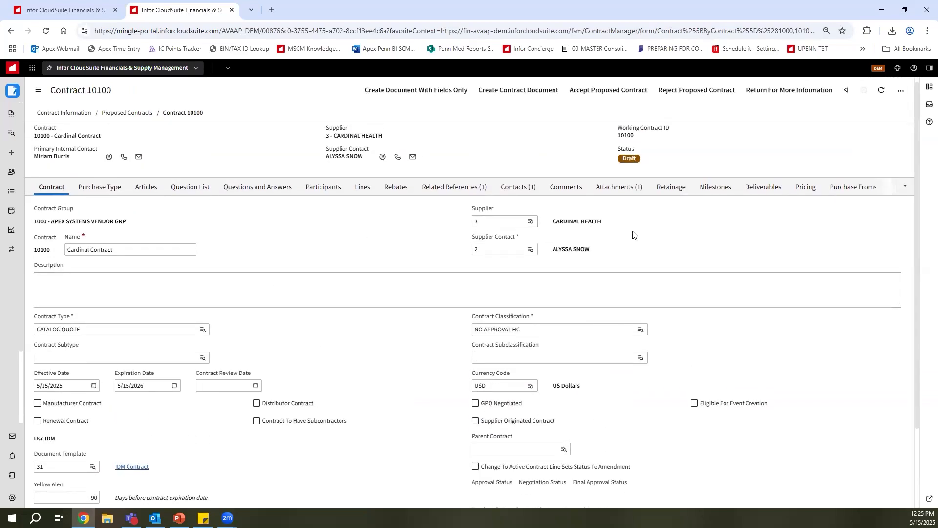
{"action": "scroll", "coordinate": [633, 235], "scroll_direction": "up", "scroll_amount": 1}
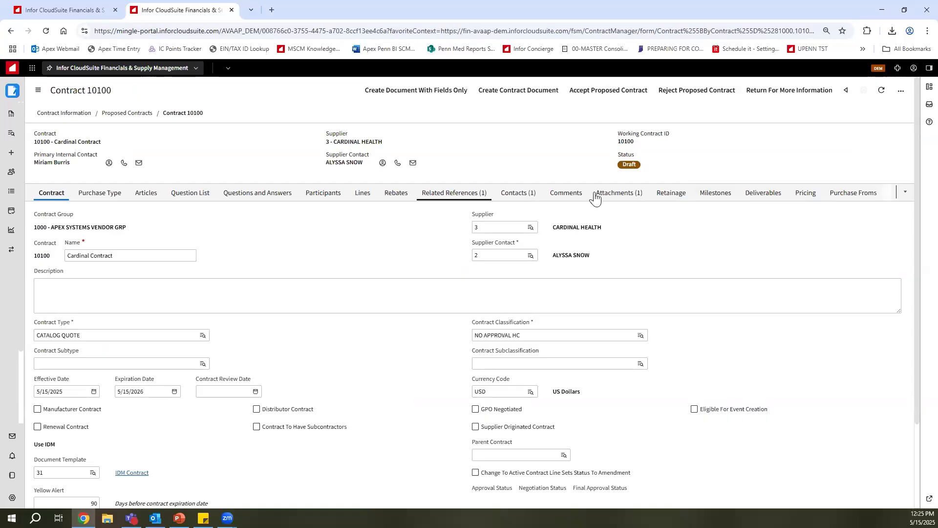
{"action": "left_click", "coordinate": [619, 193]}
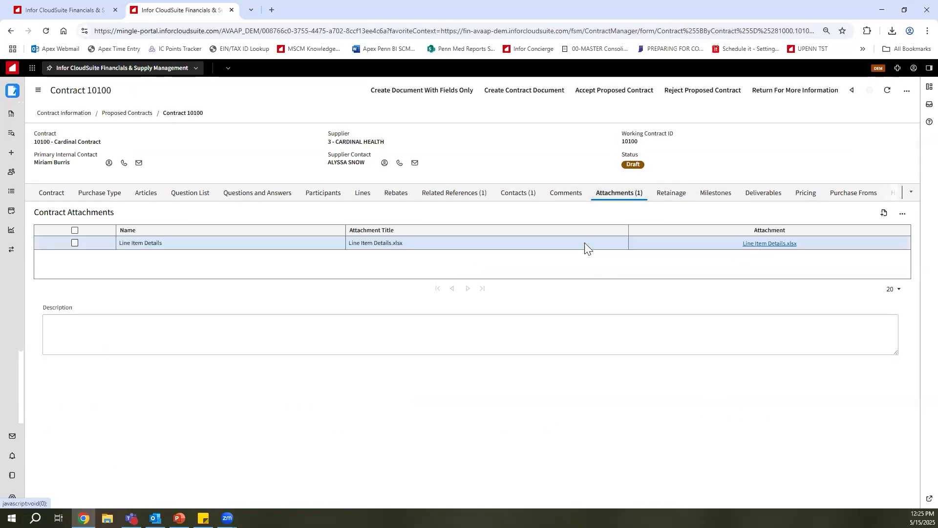
{"action": "left_click", "coordinate": [770, 244]}
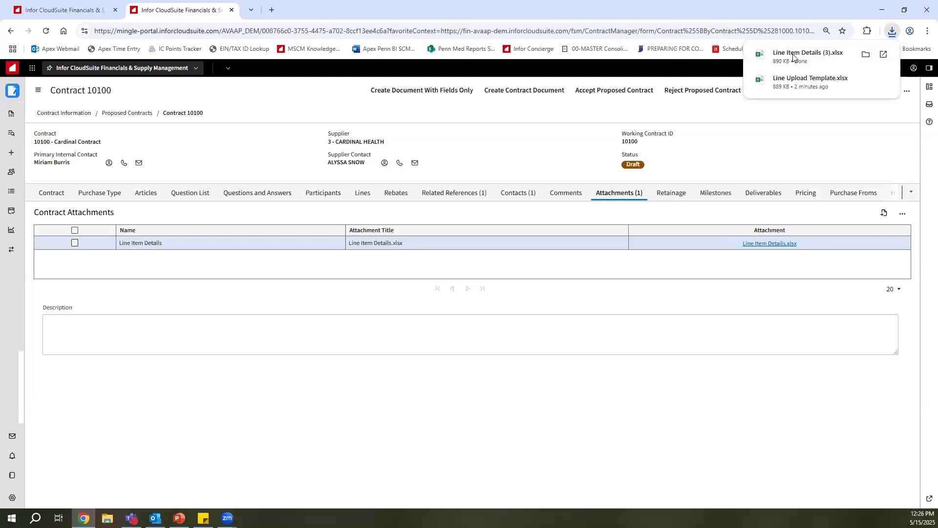
{"action": "left_click", "coordinate": [792, 54]}
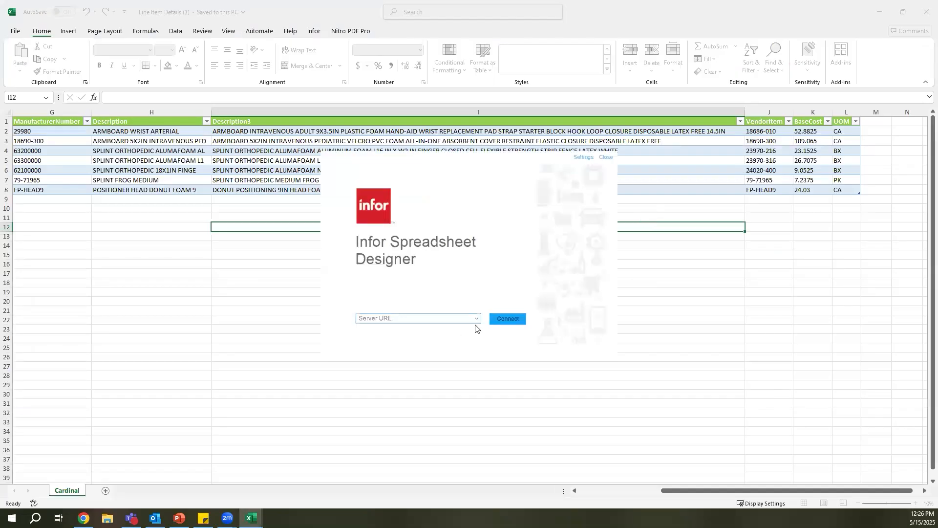
Connect Infor Spreadsheet Designer to the gen-avaap-dem.inforcloudsuite.com server.
{"action": "left_click", "coordinate": [475, 323]}
{"action": "left_click", "coordinate": [455, 329]}
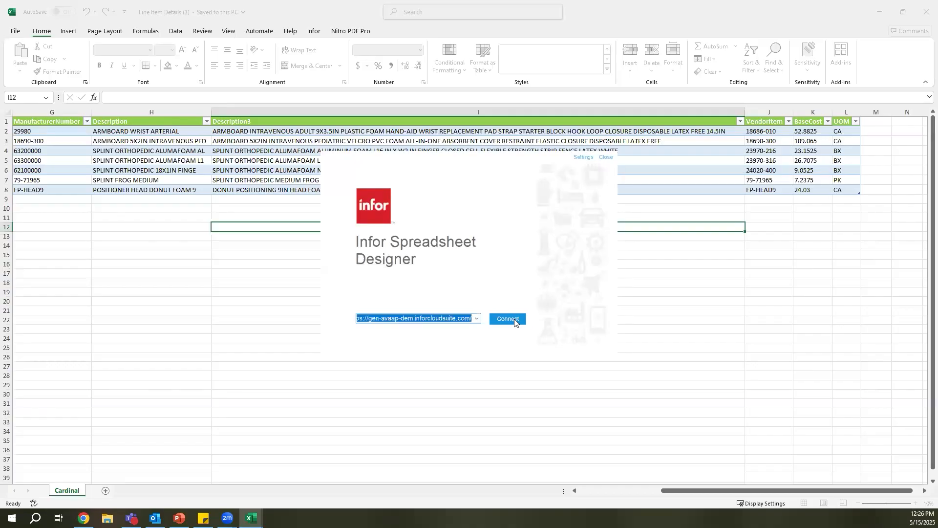
{"action": "left_click", "coordinate": [508, 319]}
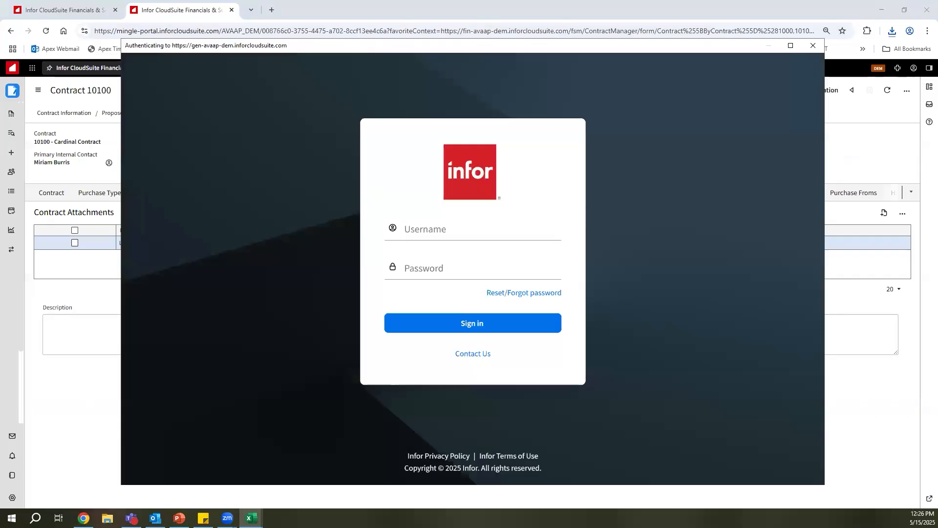
Sign in to Infor with the account username and the account password.
{"action": "key", "text": "alt+Tab"}
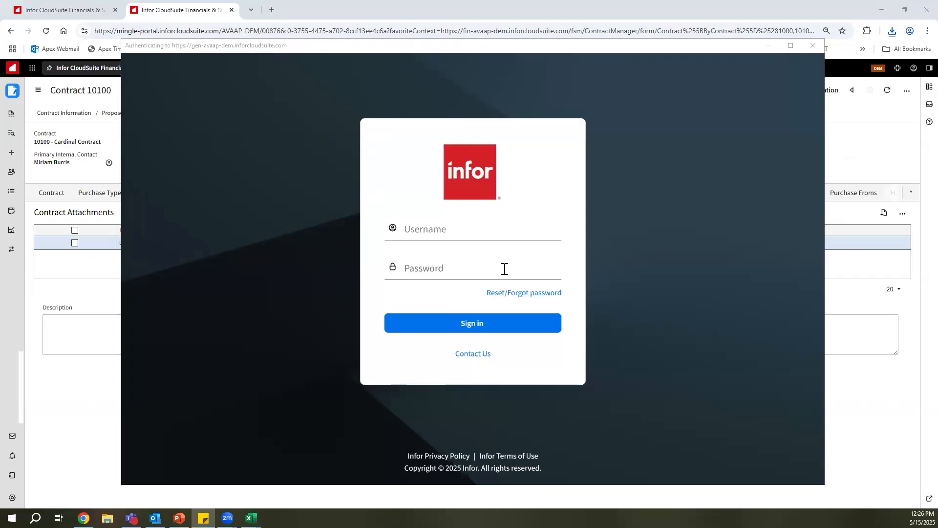
{"action": "left_click", "coordinate": [482, 234]}
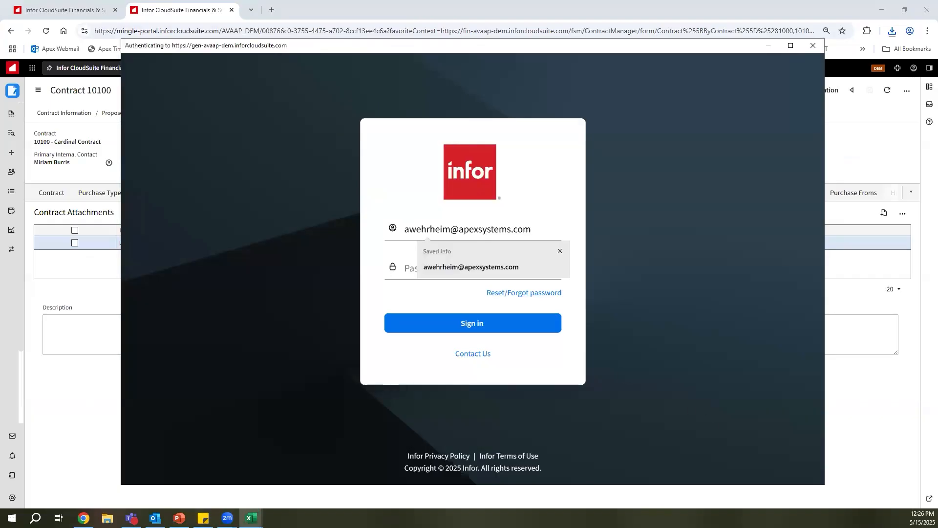
{"action": "key", "text": "alt+Tab"}
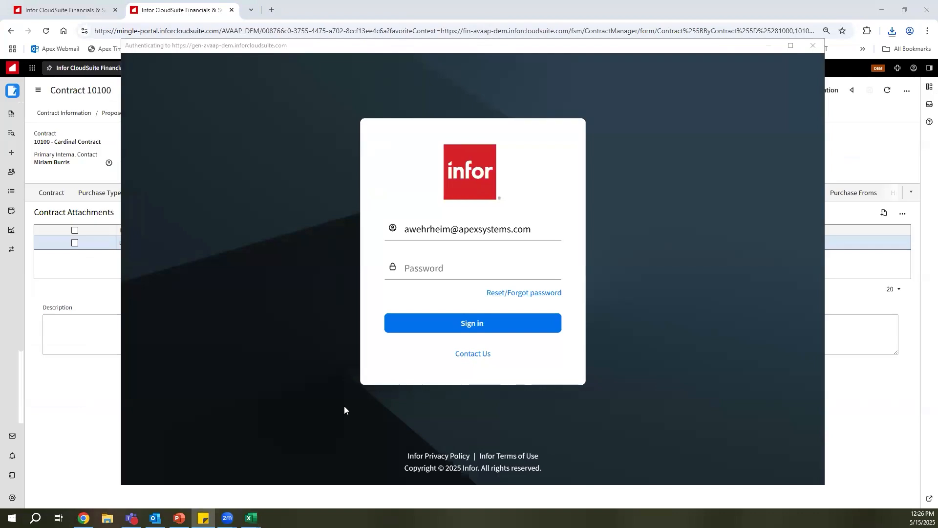
{"action": "left_click", "coordinate": [429, 270]}
{"action": "key", "text": "ctrl+v"}
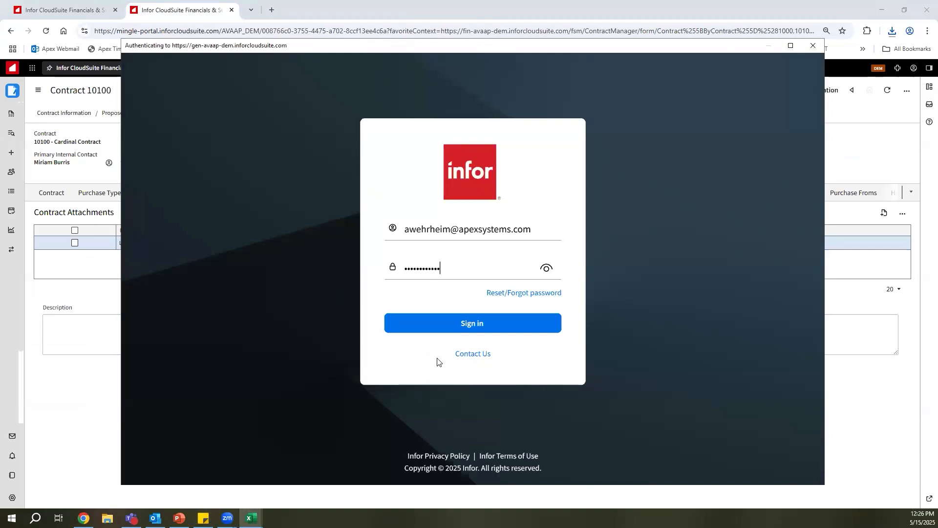
{"action": "left_click", "coordinate": [436, 328]}
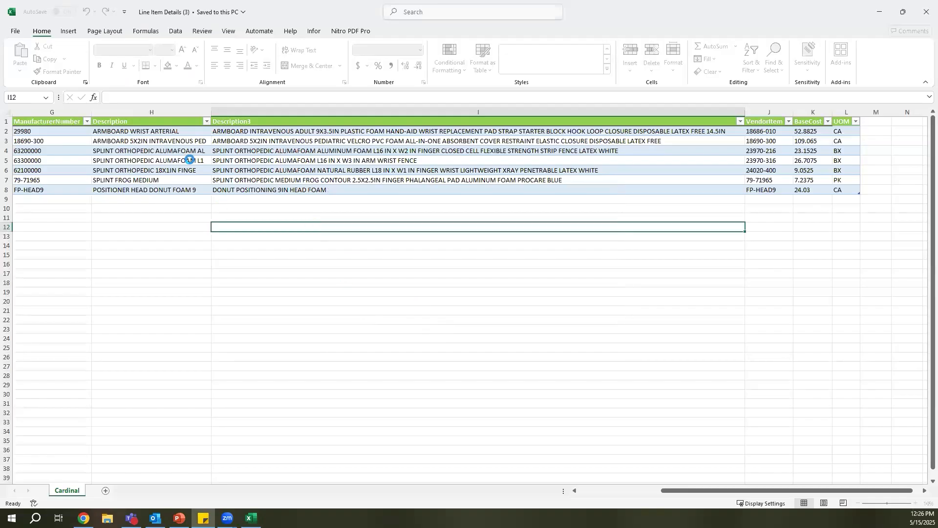
Show the Infor upload properties for the line item workbook and maximize the Excel window.
{"action": "left_click", "coordinate": [181, 229]}
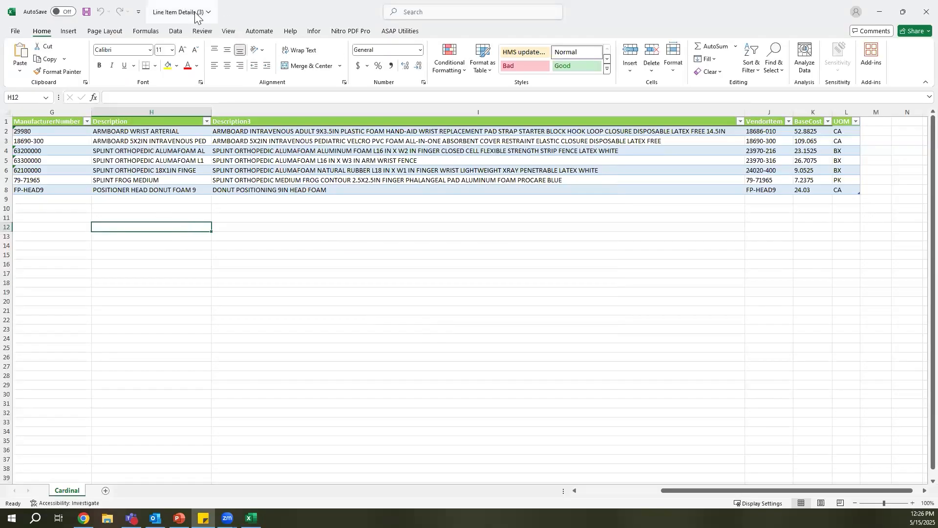
{"action": "left_click_drag", "start_coordinate": [221, 9], "coordinate": [219, 96]}
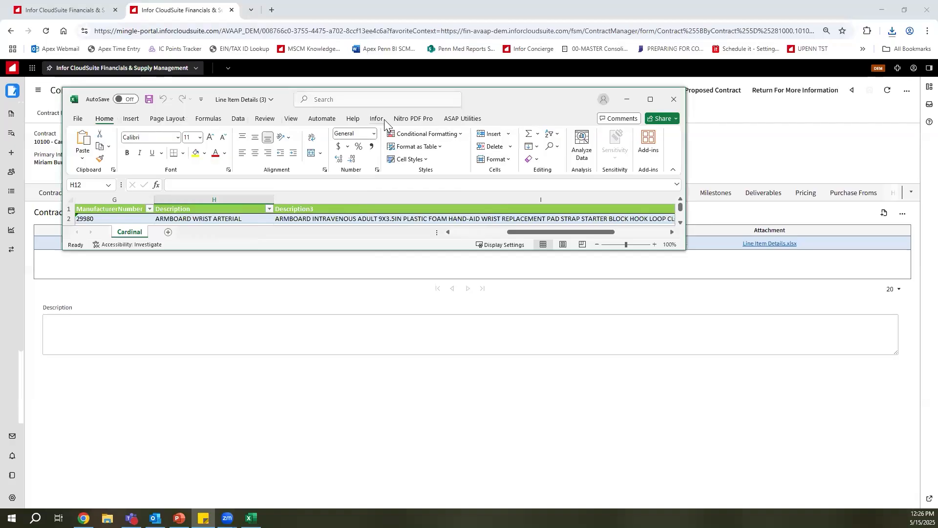
{"action": "left_click", "coordinate": [378, 119]}
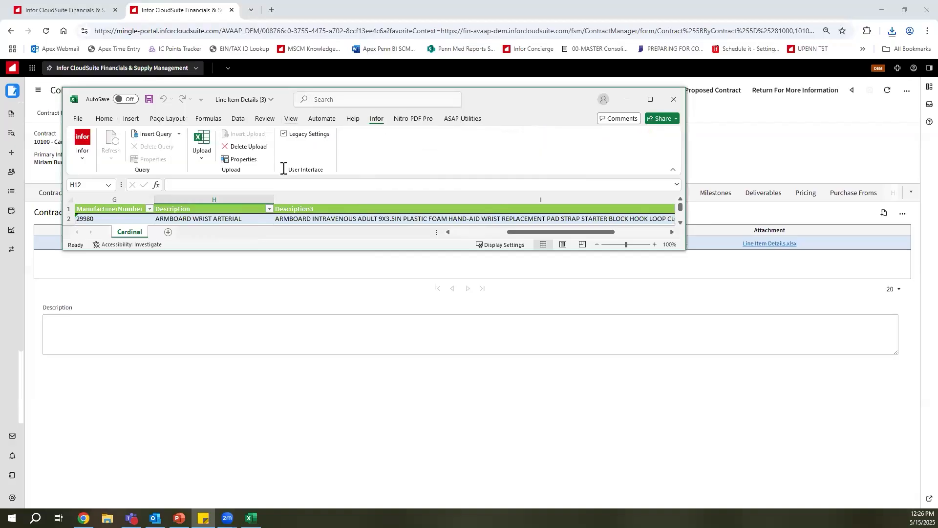
{"action": "left_click", "coordinate": [249, 160]}
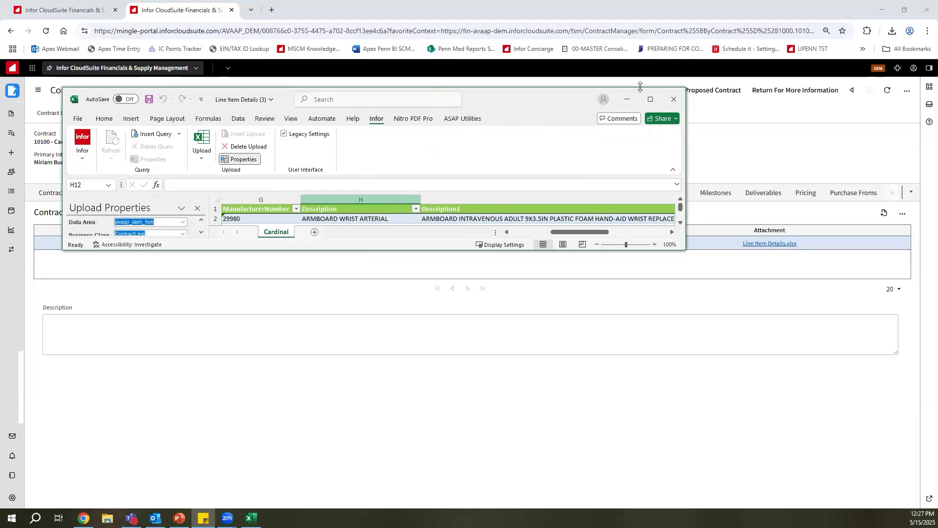
{"action": "double_click", "coordinate": [607, 102]}
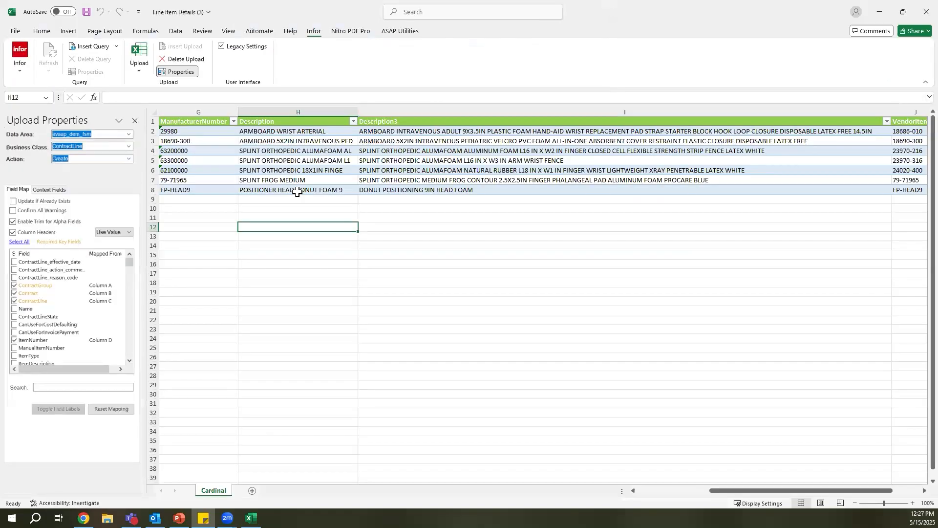
Unhide the ContractGroup, Contract and ContractLine columns in the line item worksheet.
{"action": "left_click_drag", "start_coordinate": [718, 491], "coordinate": [550, 460]}
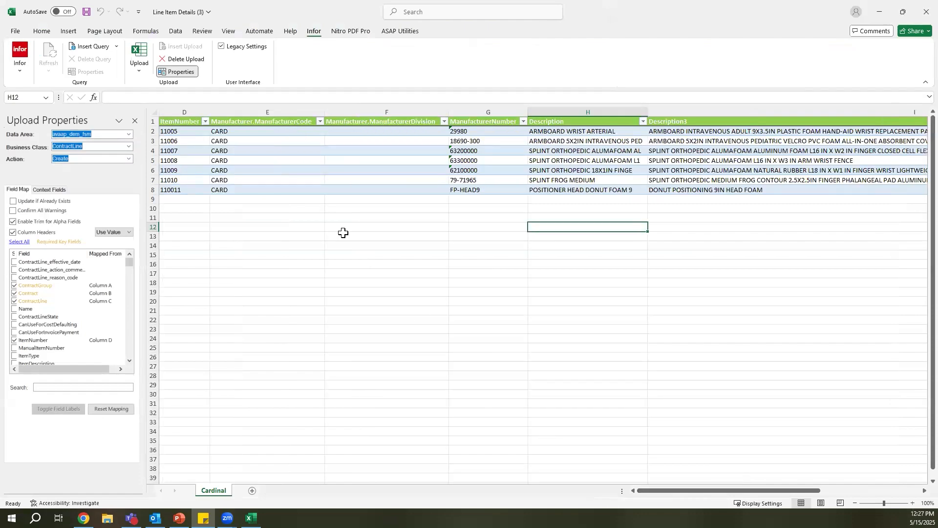
{"action": "left_click", "coordinate": [172, 108]}
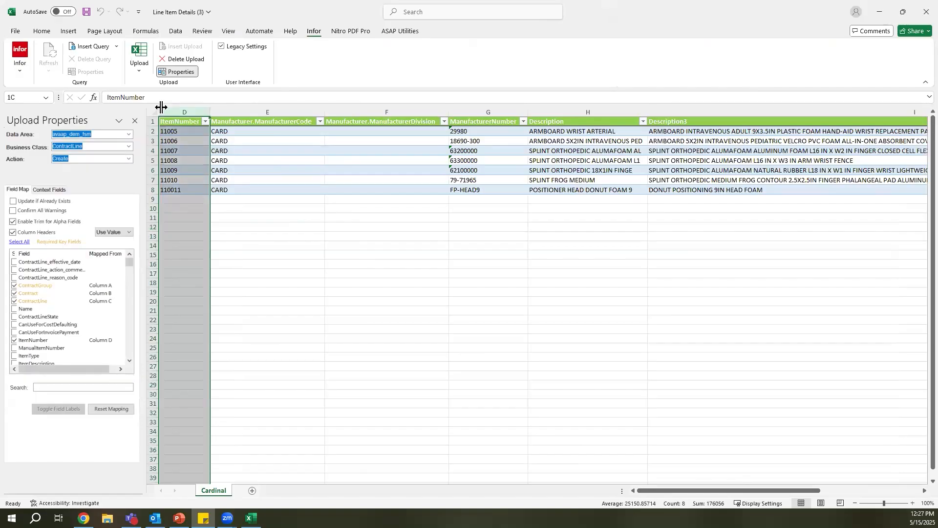
{"action": "right_click", "coordinate": [161, 108]}
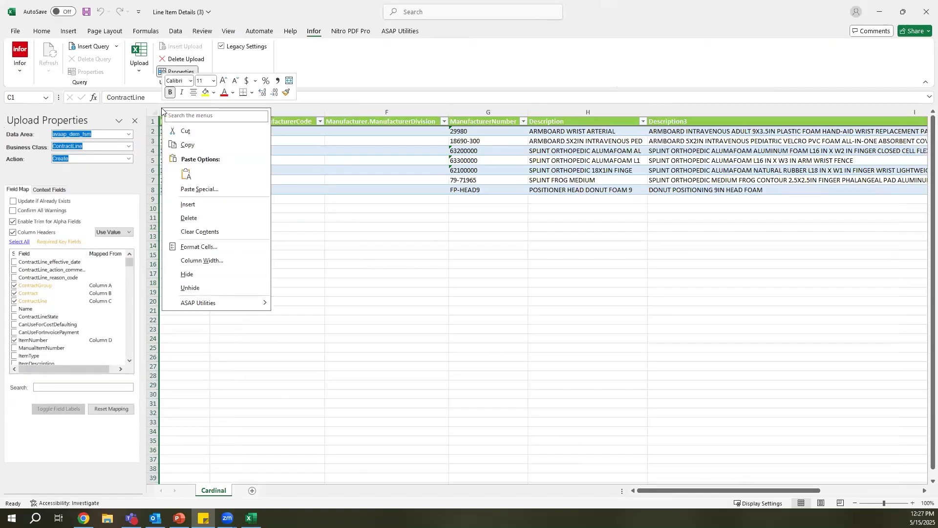
{"action": "left_click", "coordinate": [221, 288]}
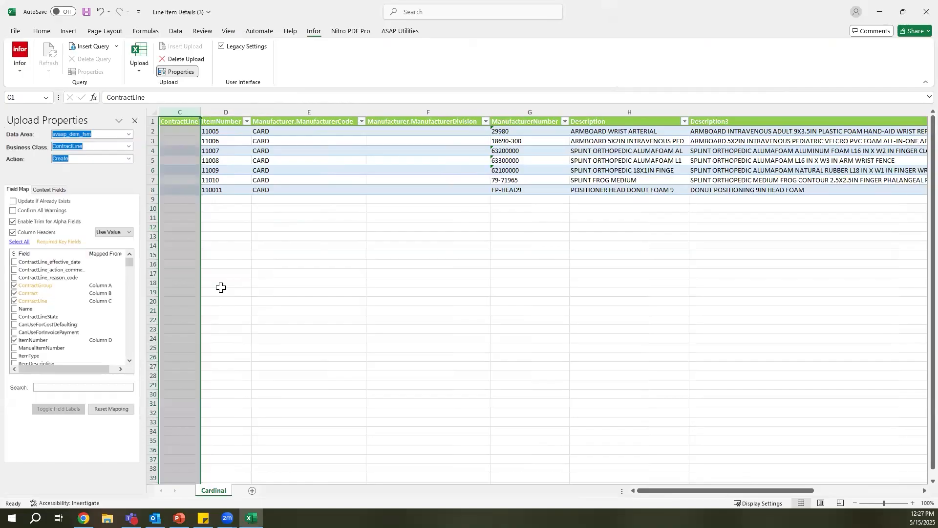
{"action": "left_click", "coordinate": [269, 264]}
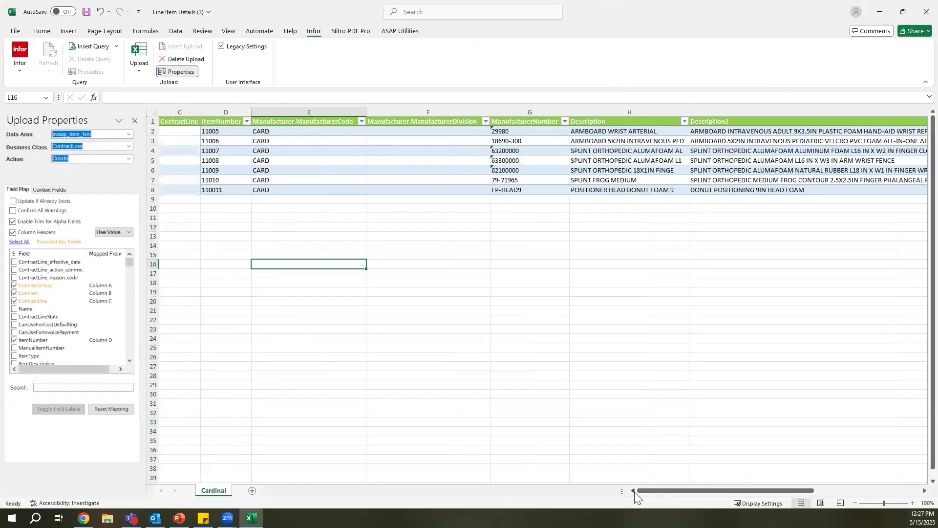
{"action": "left_click_drag", "start_coordinate": [232, 112], "coordinate": [174, 115]}
{"action": "right_click", "coordinate": [174, 114]}
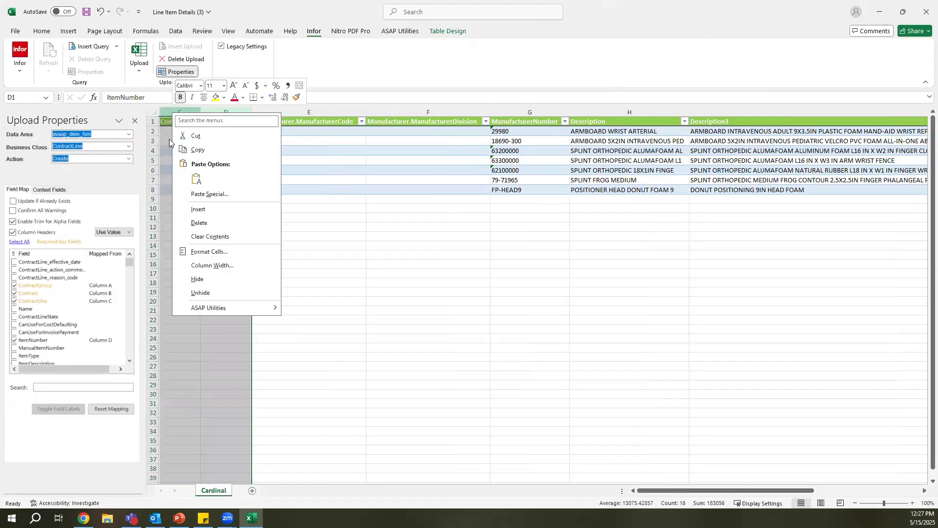
{"action": "left_click", "coordinate": [215, 293]}
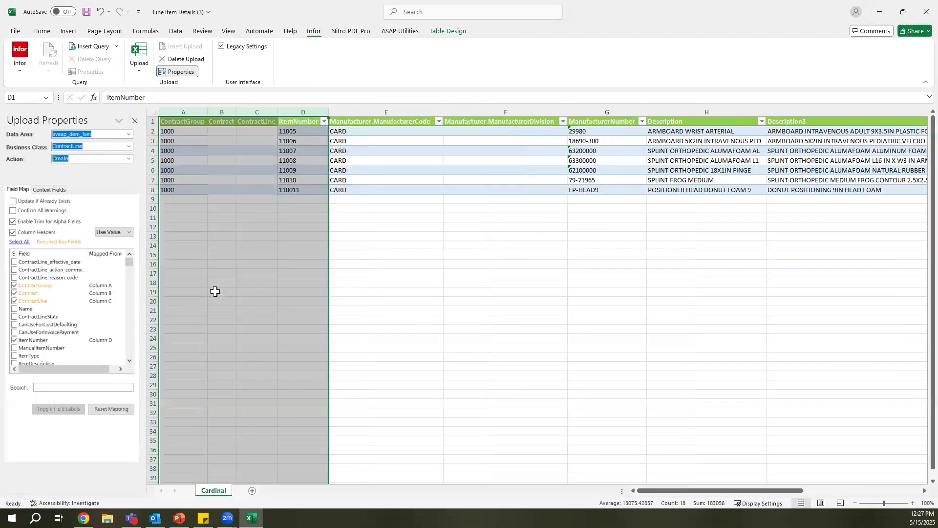
{"action": "left_click", "coordinate": [241, 247]}
{"action": "left_click", "coordinate": [371, 264]}
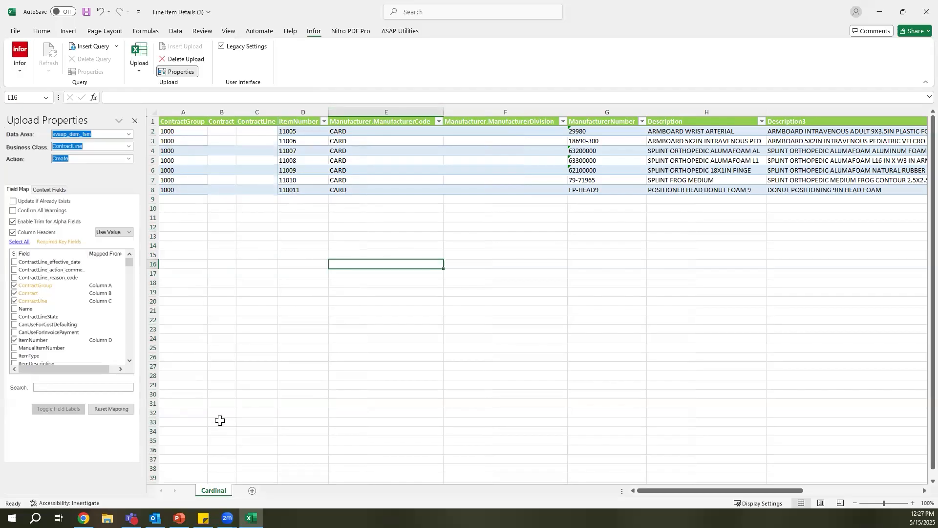
Switch to Infor CloudSuite, accept proposed contract 10100 and show its contract lines.
{"action": "key", "text": "alt"}
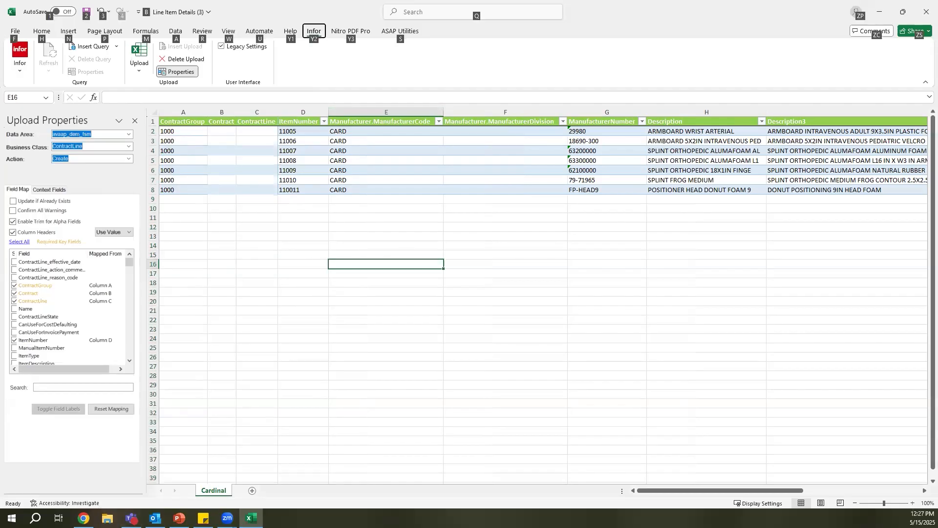
{"action": "key", "text": "alt+Tab"}
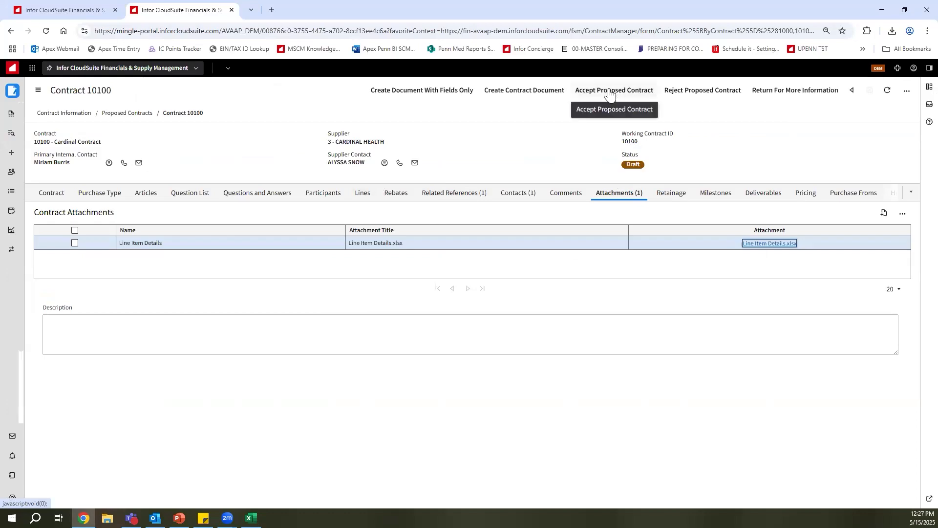
{"action": "left_click", "coordinate": [373, 197]}
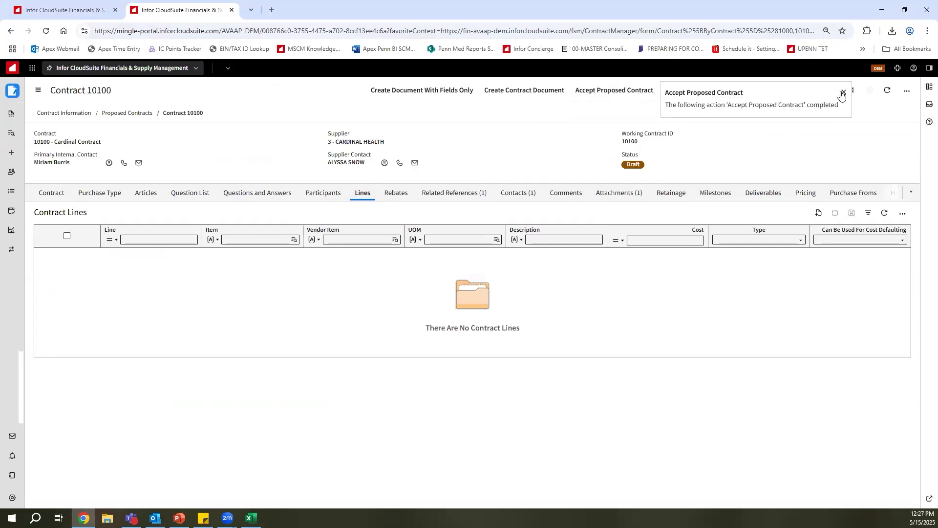
{"action": "left_click", "coordinate": [842, 93]}
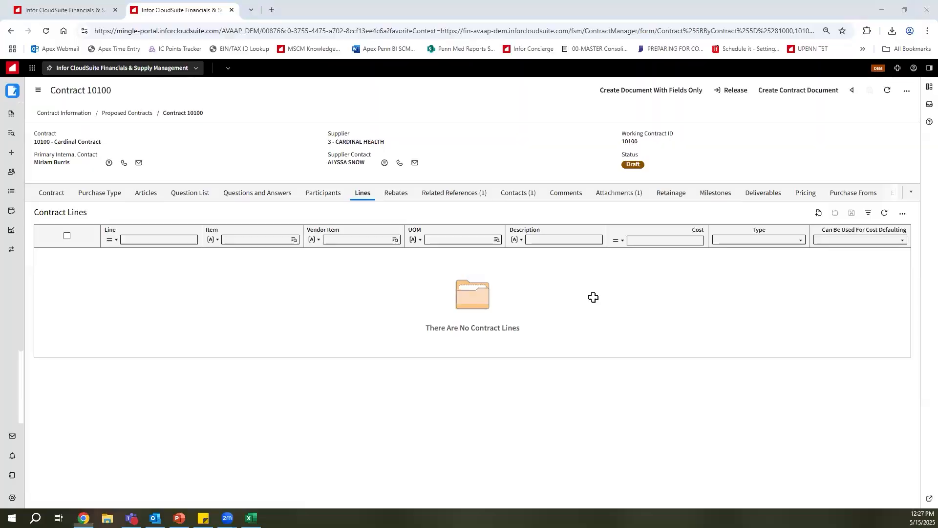
{"action": "key", "text": "alt+Tab"}
{"action": "left_click_drag", "start_coordinate": [152, 131], "coordinate": [155, 193]}
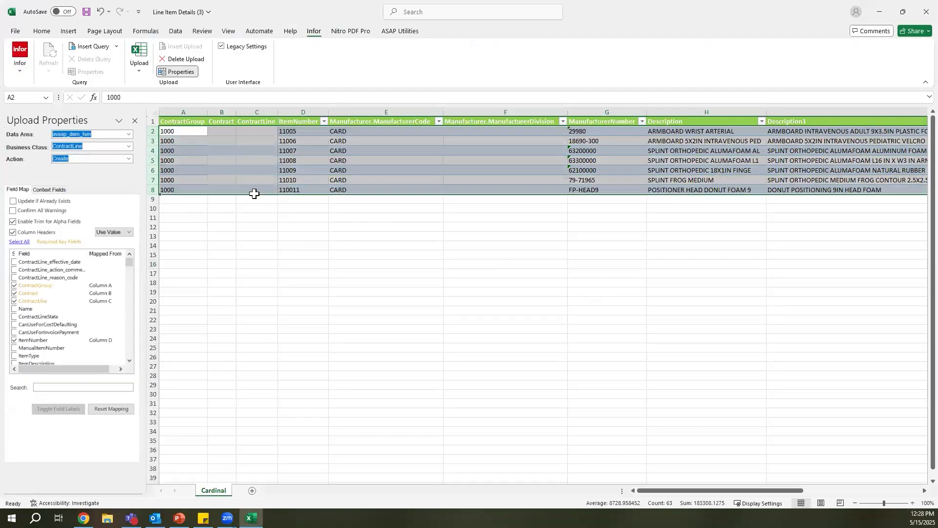
{"action": "left_click", "coordinate": [138, 65]}
{"action": "left_click", "coordinate": [216, 141]}
Copy contract number 10100 from Infor CloudSuite and paste it into the Contract column for rows 2 to 8 in Excel.
{"action": "key", "text": "alt+Tab"}
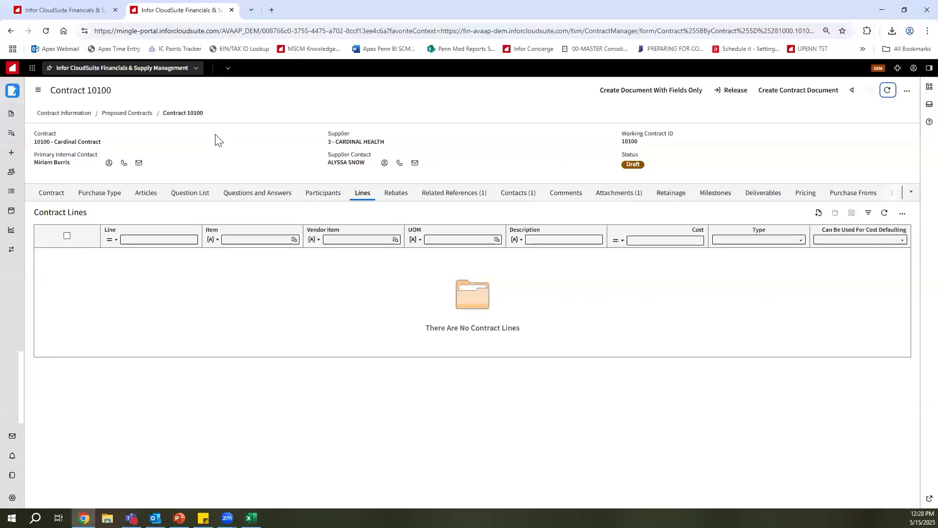
{"action": "double_click", "coordinate": [105, 87]}
{"action": "key", "text": "alt+Tab"}
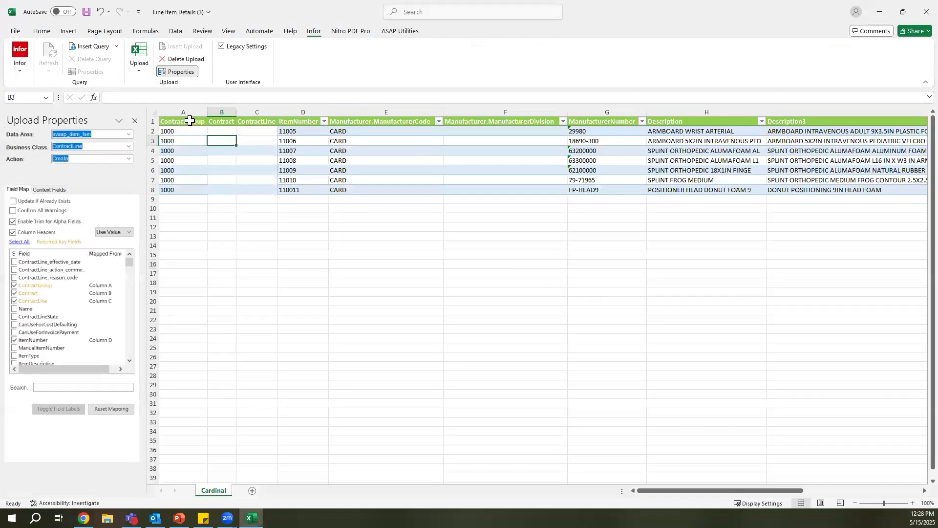
{"action": "left_click", "coordinate": [224, 131]}
{"action": "key", "text": "ctrl+v"}
{"action": "left_click_drag", "start_coordinate": [223, 131], "coordinate": [223, 193]}
{"action": "key", "text": "ctrl+v"}
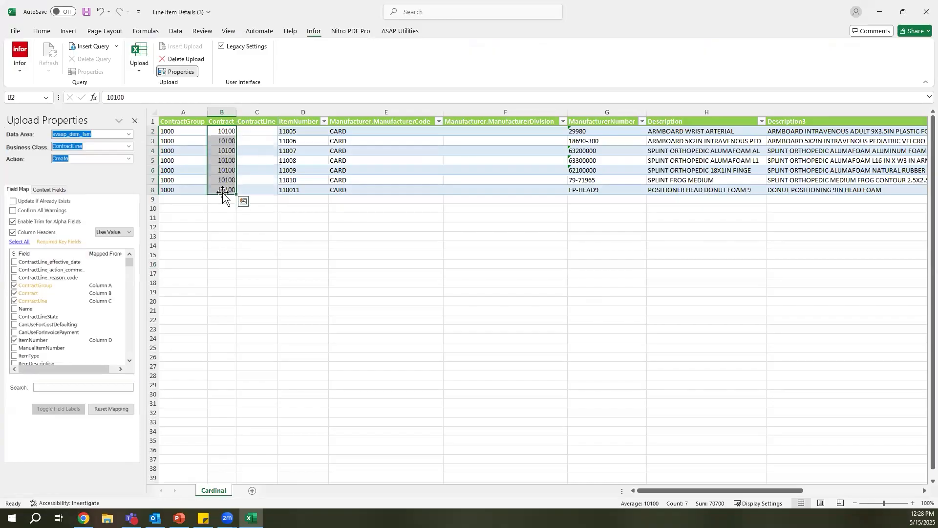
{"action": "left_click", "coordinate": [216, 209]}
Upload line item rows 2 to 8 to Infor, then switch to CloudSuite and refresh contract 10100's lines.
{"action": "left_click_drag", "start_coordinate": [152, 131], "coordinate": [151, 191]}
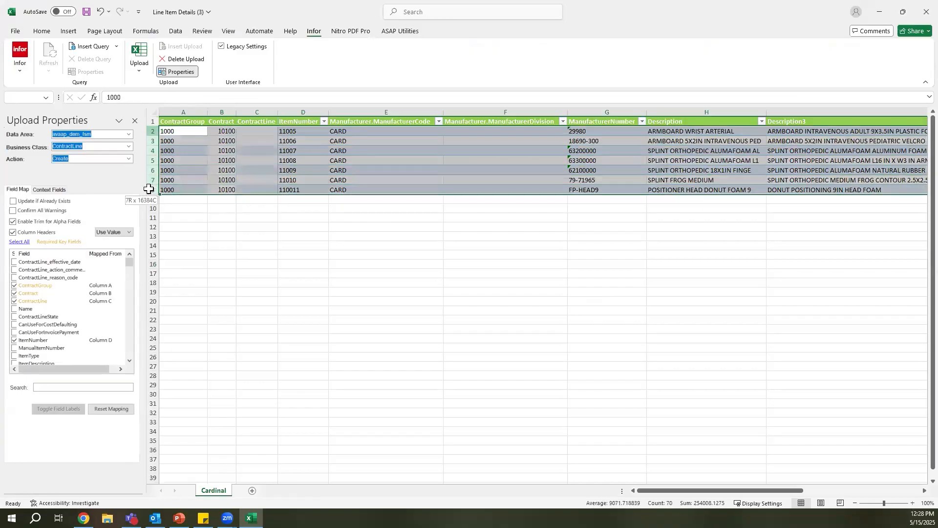
{"action": "left_click", "coordinate": [139, 70]}
{"action": "left_click", "coordinate": [158, 101]}
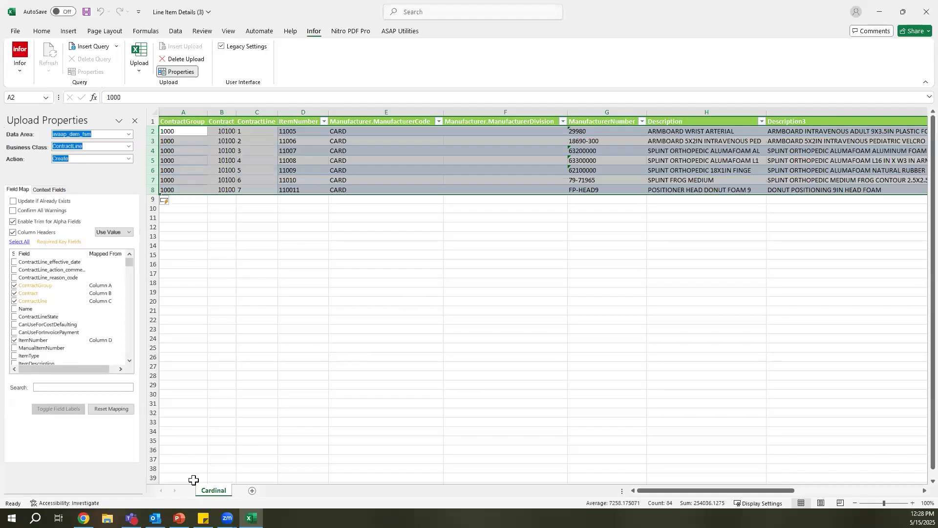
{"action": "left_click", "coordinate": [84, 518]}
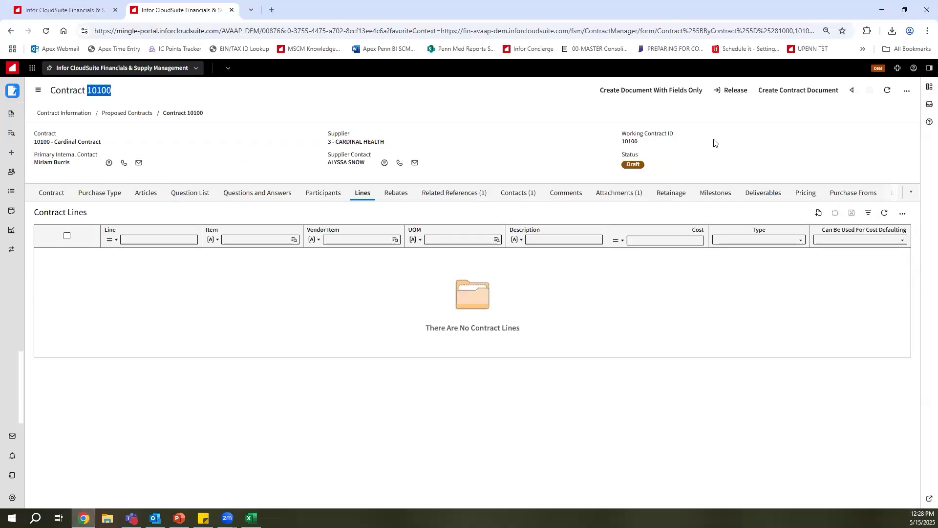
{"action": "left_click", "coordinate": [890, 89]}
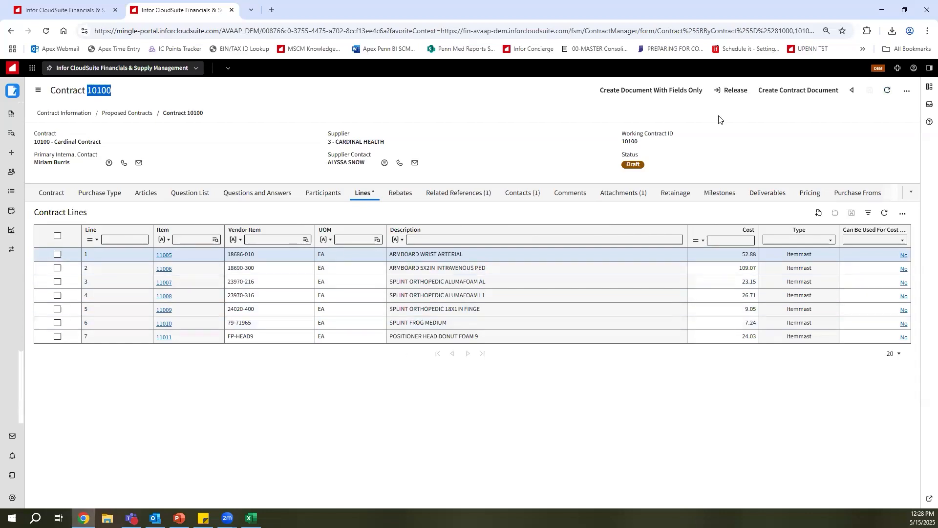
Go to the main contract details of contract 10100 and create its contract document.
{"action": "left_click", "coordinate": [35, 198]}
{"action": "scroll", "coordinate": [234, 342], "scroll_direction": "down", "scroll_amount": 1}
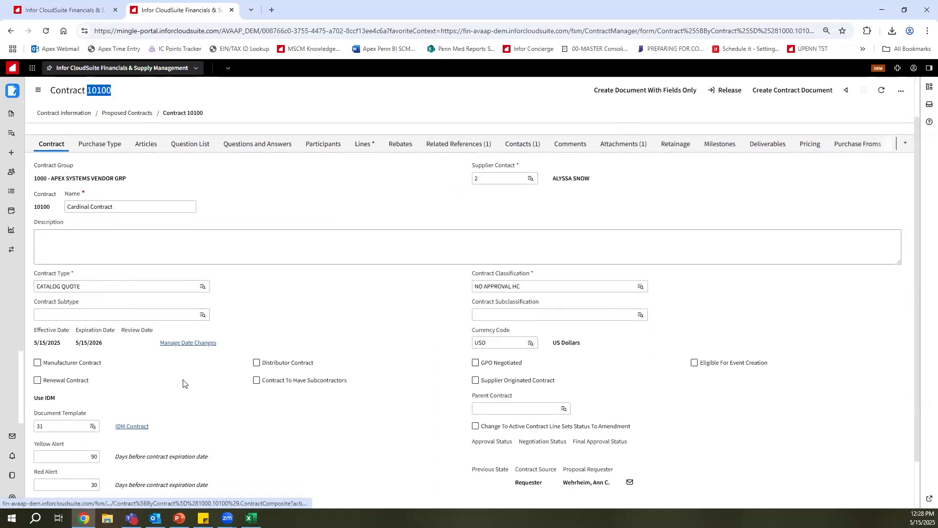
{"action": "left_click", "coordinate": [760, 94]}
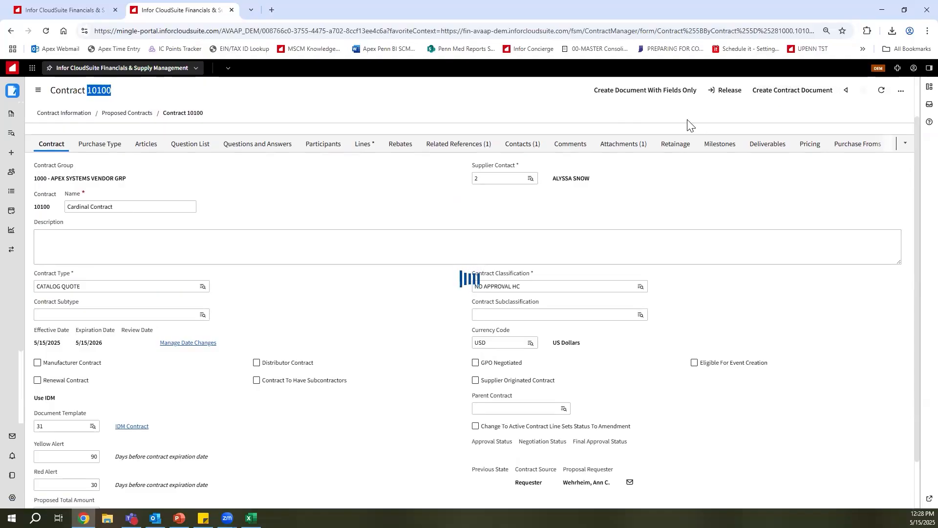
{"action": "left_click", "coordinate": [718, 107]}
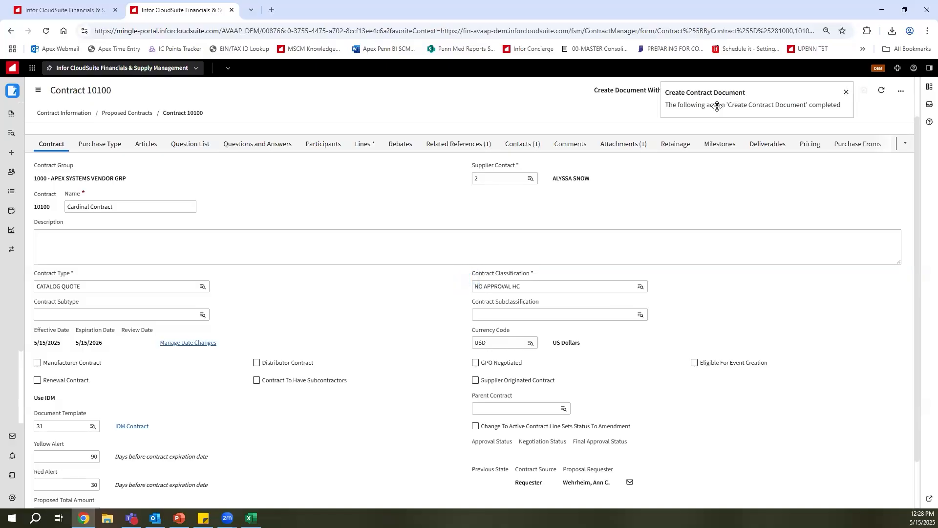
{"action": "left_click", "coordinate": [845, 92]}
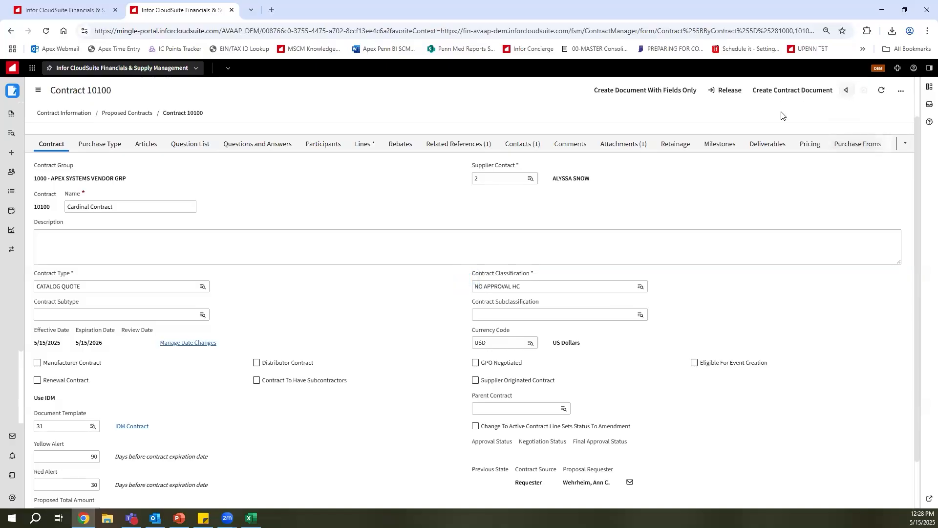
Release and activate the Cardinal Contract, agreeing to create item worksheet records, and refresh the contract.
{"action": "left_click", "coordinate": [728, 93]}
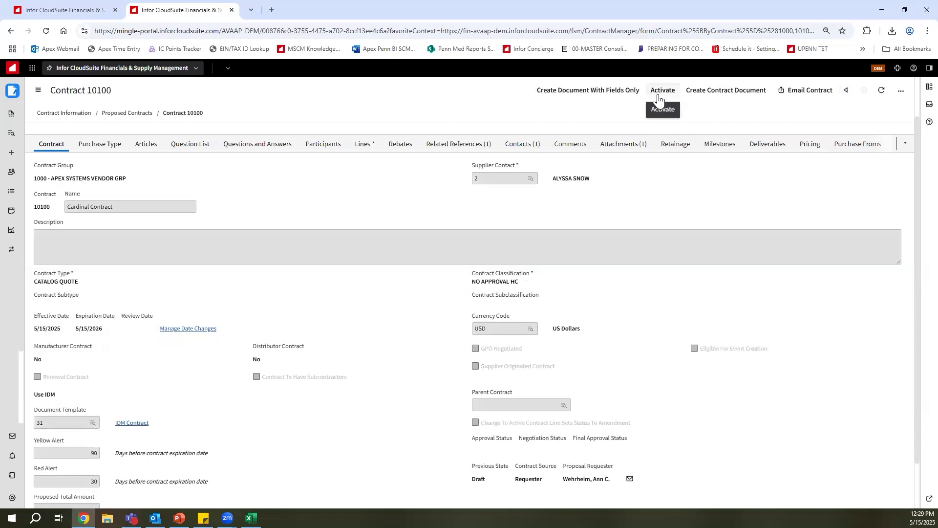
{"action": "left_click", "coordinate": [657, 94]}
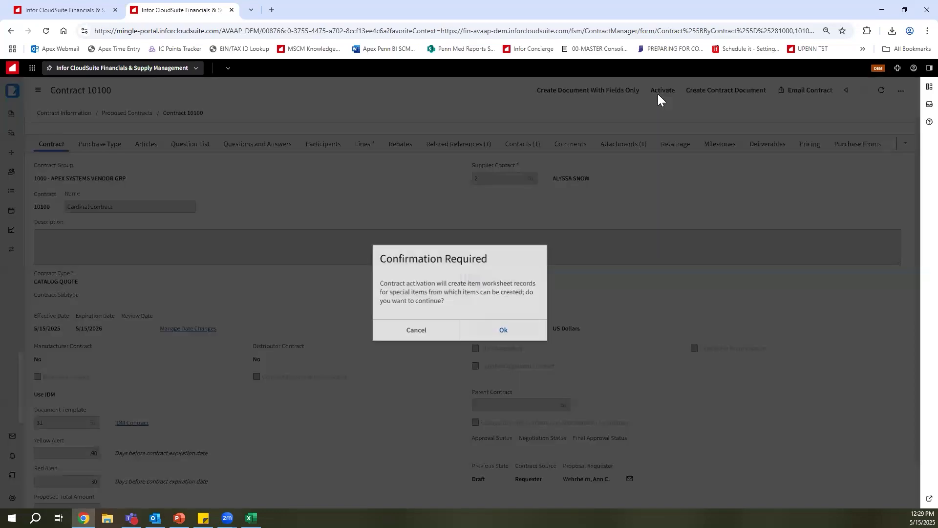
{"action": "left_click", "coordinate": [505, 336]}
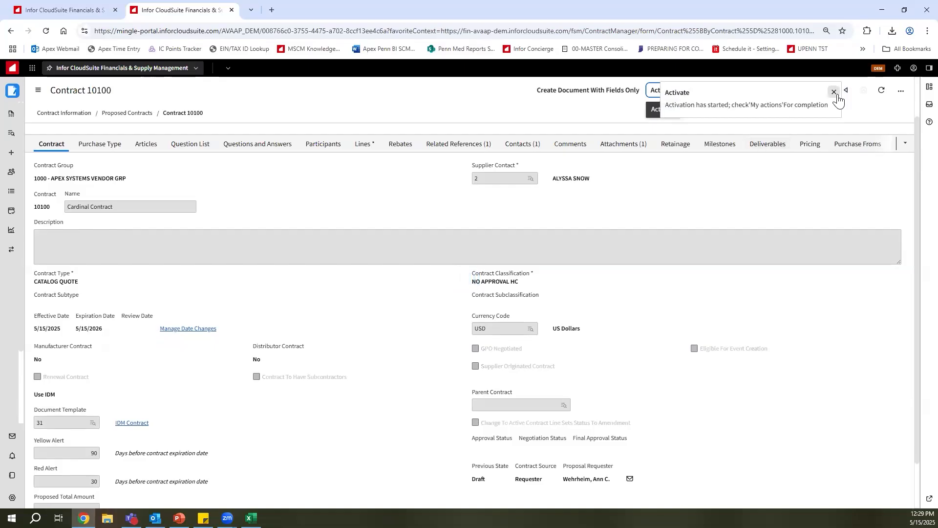
{"action": "left_click", "coordinate": [882, 91]}
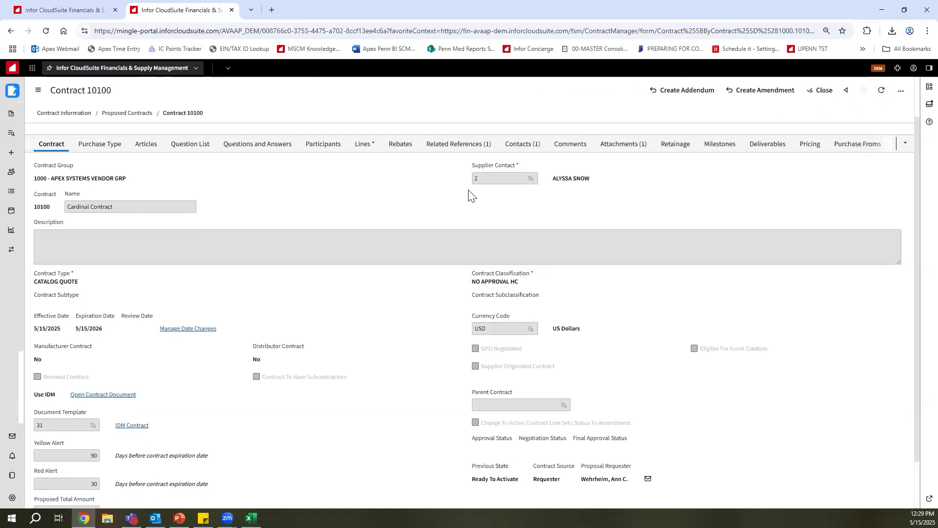
Look over the activated contract's purchase type details, including the miscellaneous and contract proposal sections.
{"action": "left_click", "coordinate": [115, 151]}
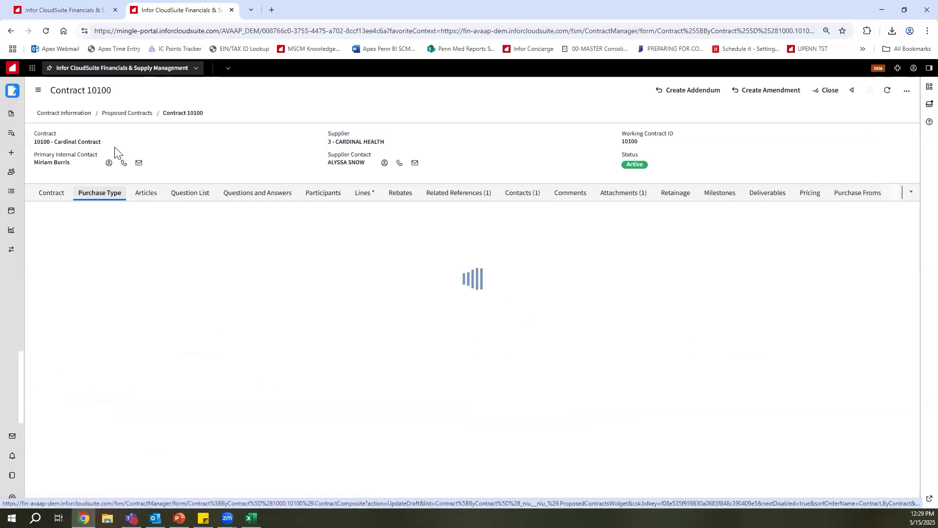
{"action": "scroll", "coordinate": [529, 384], "scroll_direction": "down", "scroll_amount": 5}
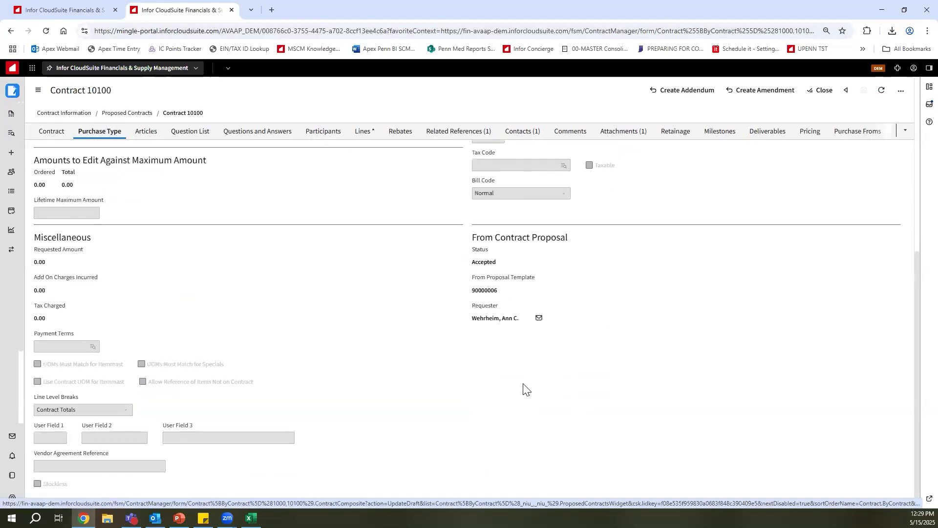